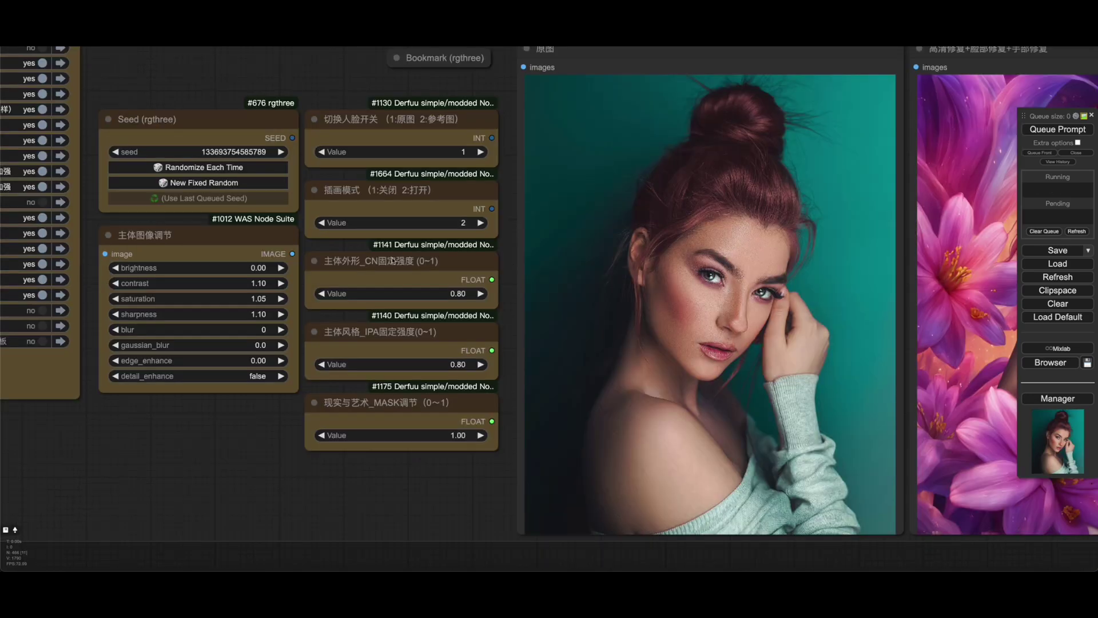
# Set the 主体外形_CN固定强度 strength to 0.4, generate, and compare with the bookmarked results
pyautogui.click(456, 293)
pyautogui.write('0.4')
pyautogui.press('Return')
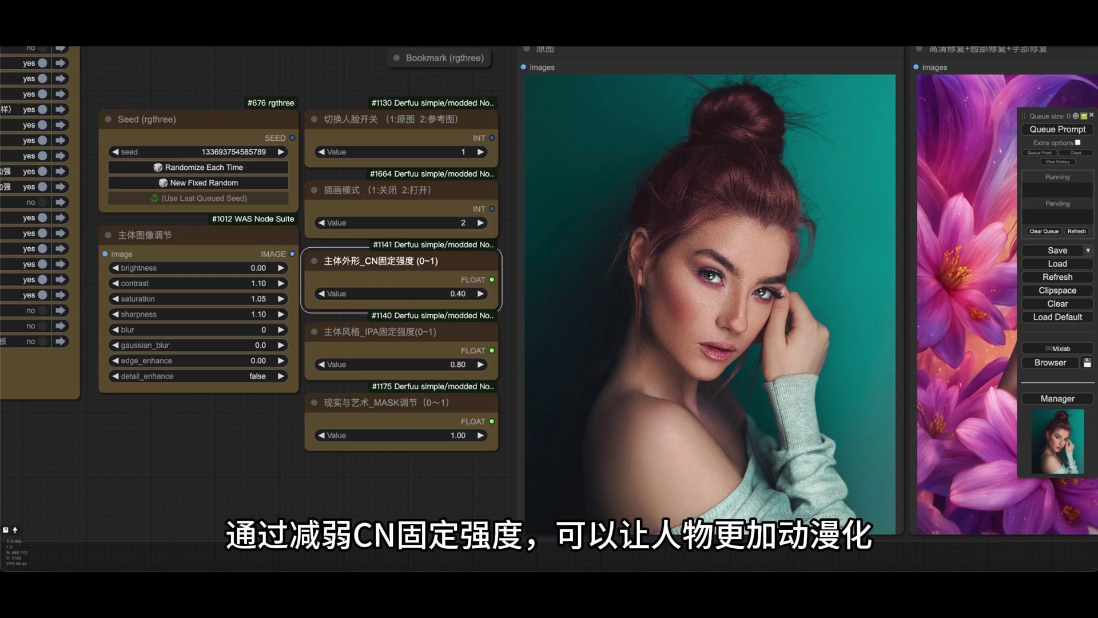
pyautogui.click(1057, 129)
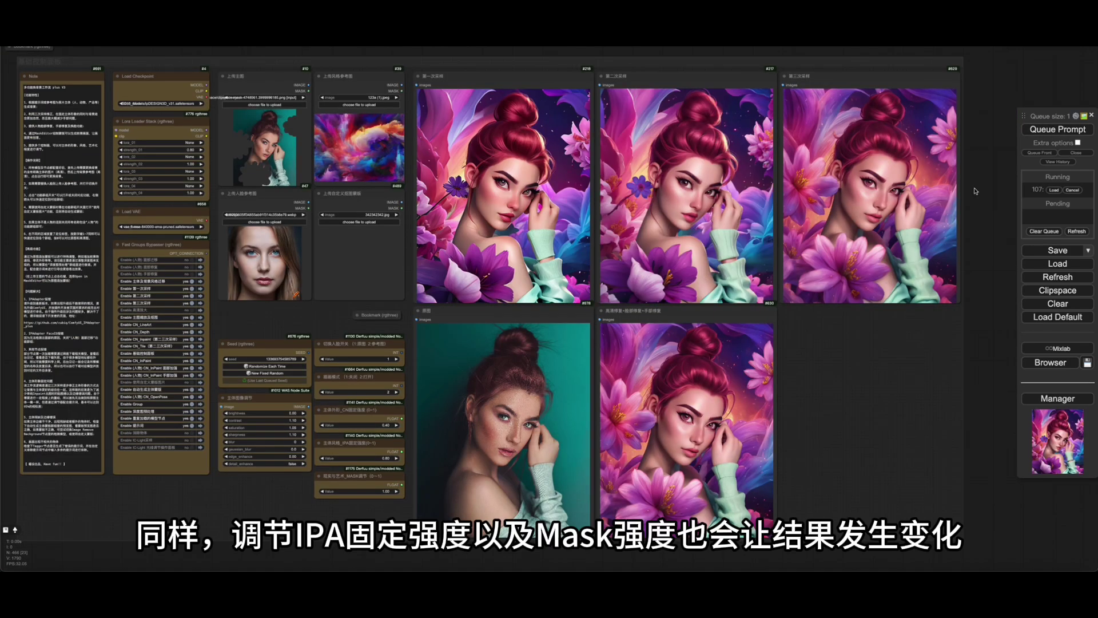
pyautogui.press('1')
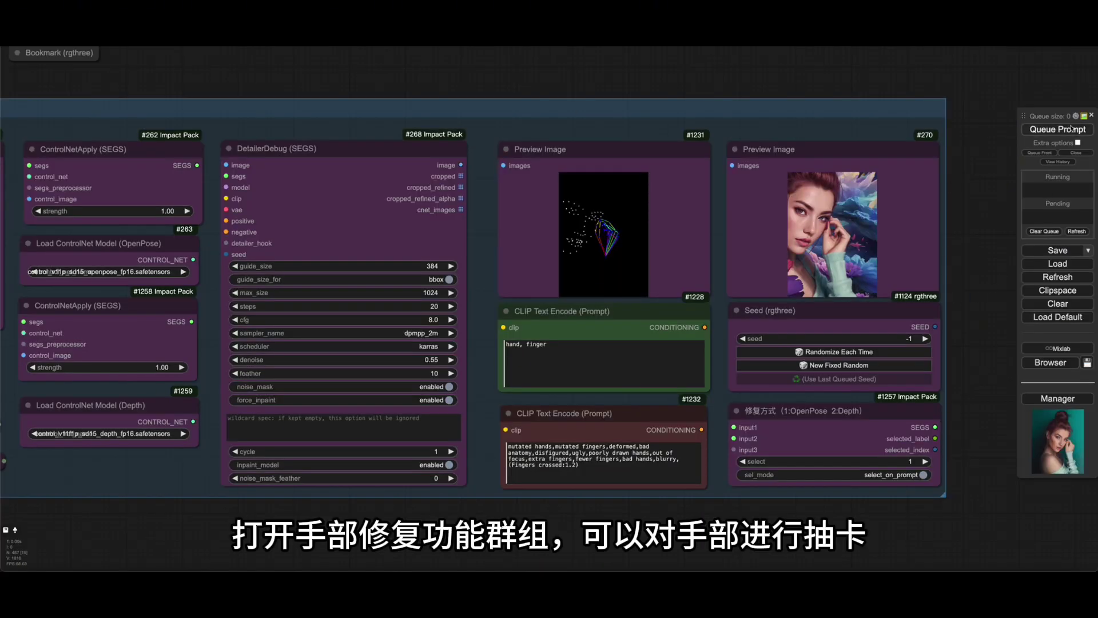
# Run the workflow with the hand-repair group enabled
pyautogui.click(1058, 129)
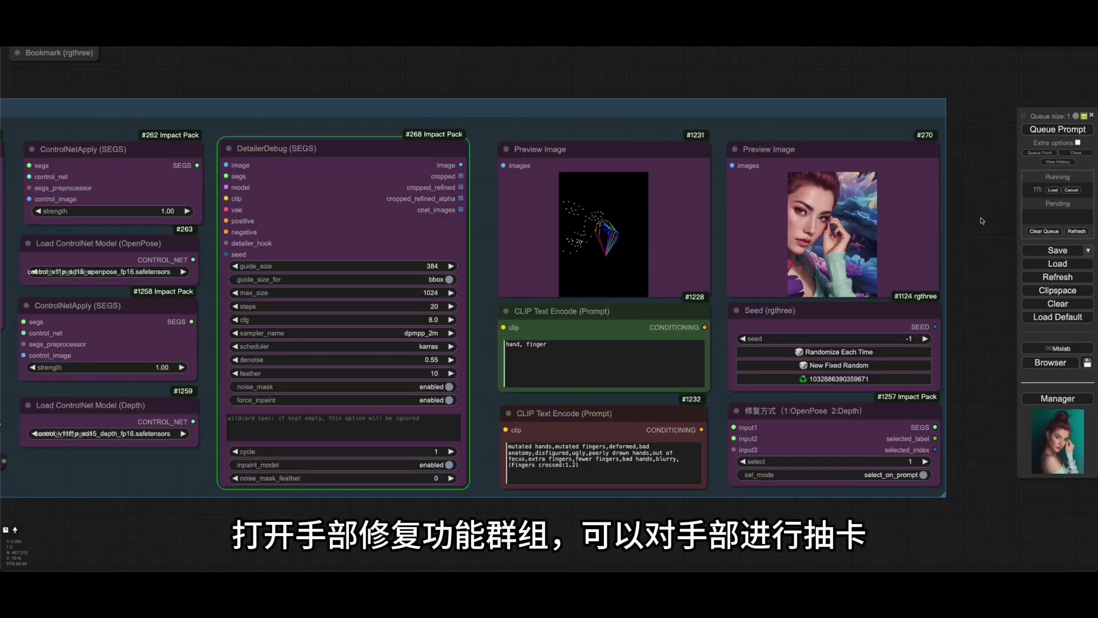
pyautogui.scroll(8, 982, 221)
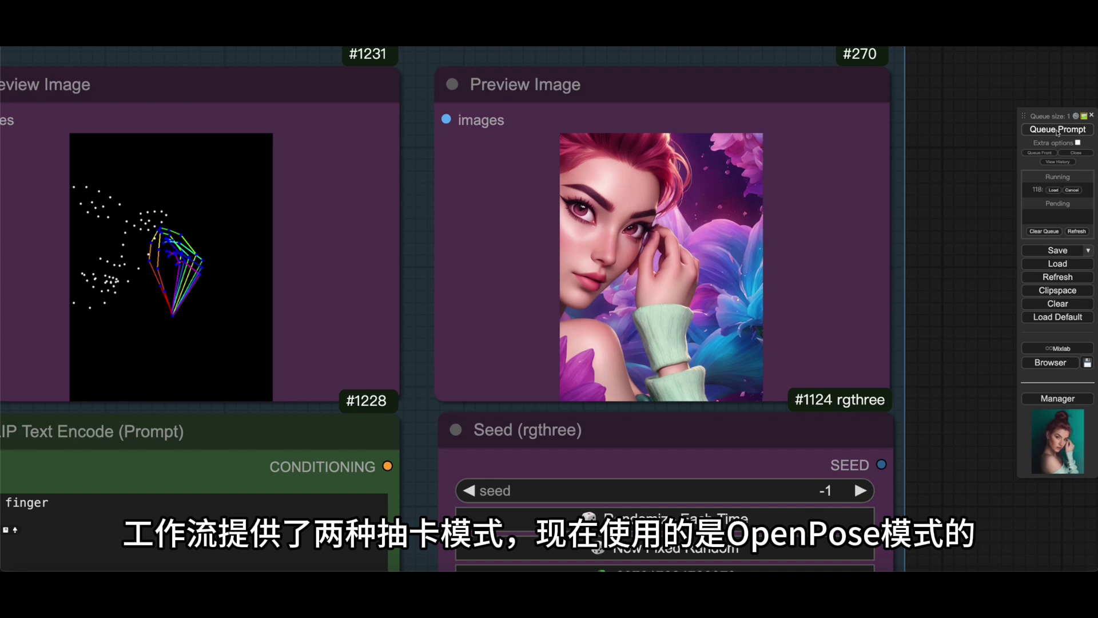
pyautogui.scroll(-5, 936, 296)
pyautogui.moveTo(936, 295); pyautogui.dragTo(926, 209)
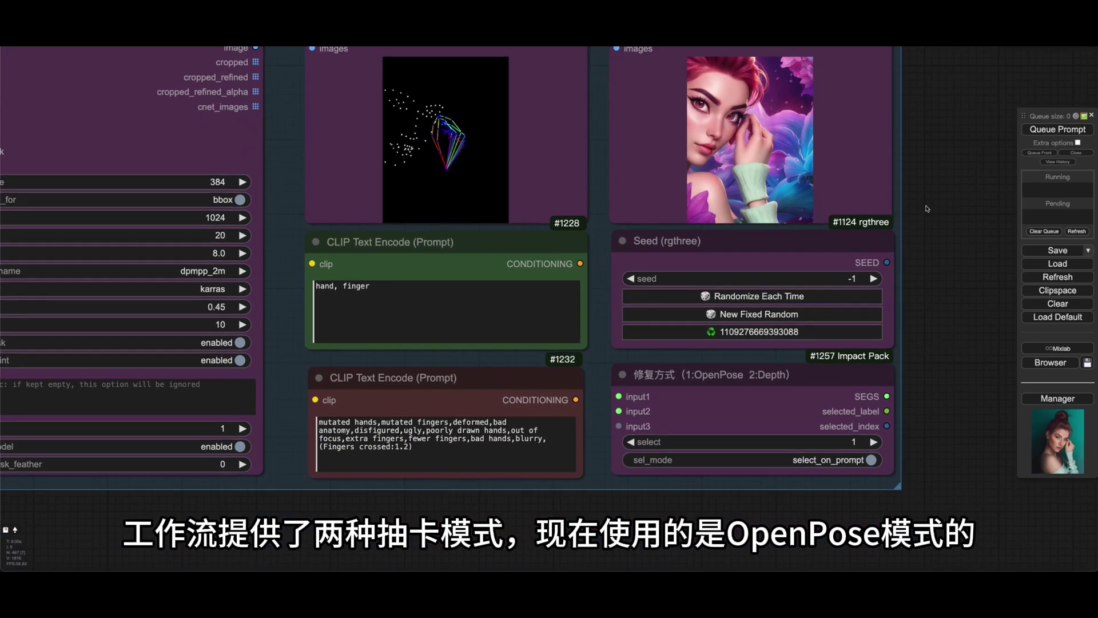
pyautogui.scroll(5, 894, 433)
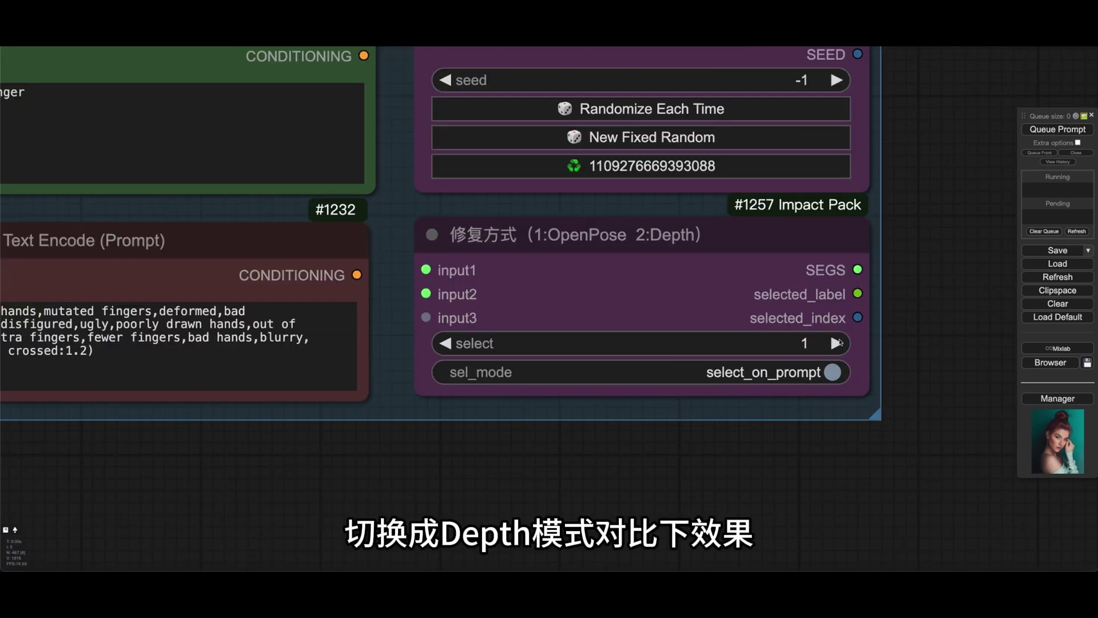
# Switch 修复方式 to Depth mode (2) and queue five hand-repair runs for comparison
pyautogui.click(832, 337)
pyautogui.scroll(5, 910, 440)
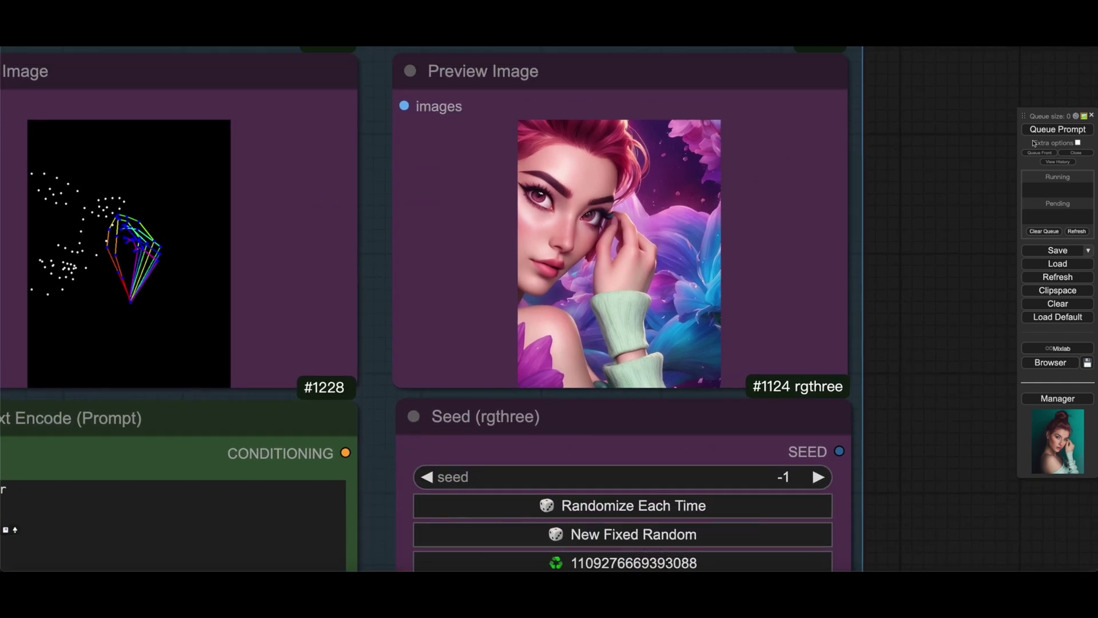
pyautogui.hotkey('ctrl', 'Return')
pyautogui.scroll(-1, 913, 226)
pyautogui.click(1054, 130)
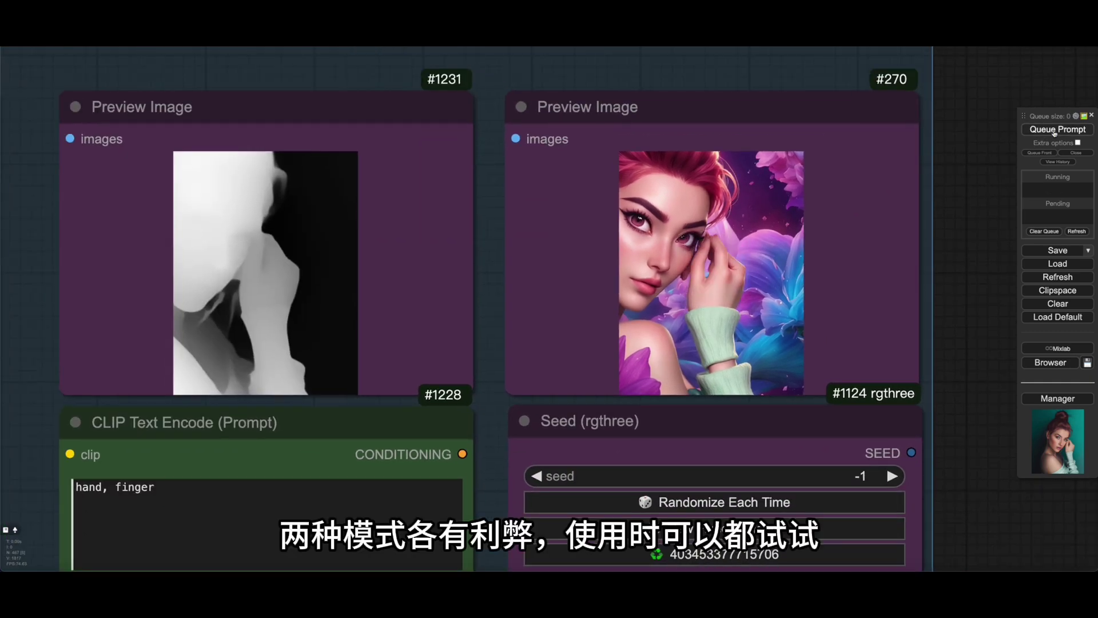
pyautogui.click(1054, 131)
pyautogui.click(1054, 130)
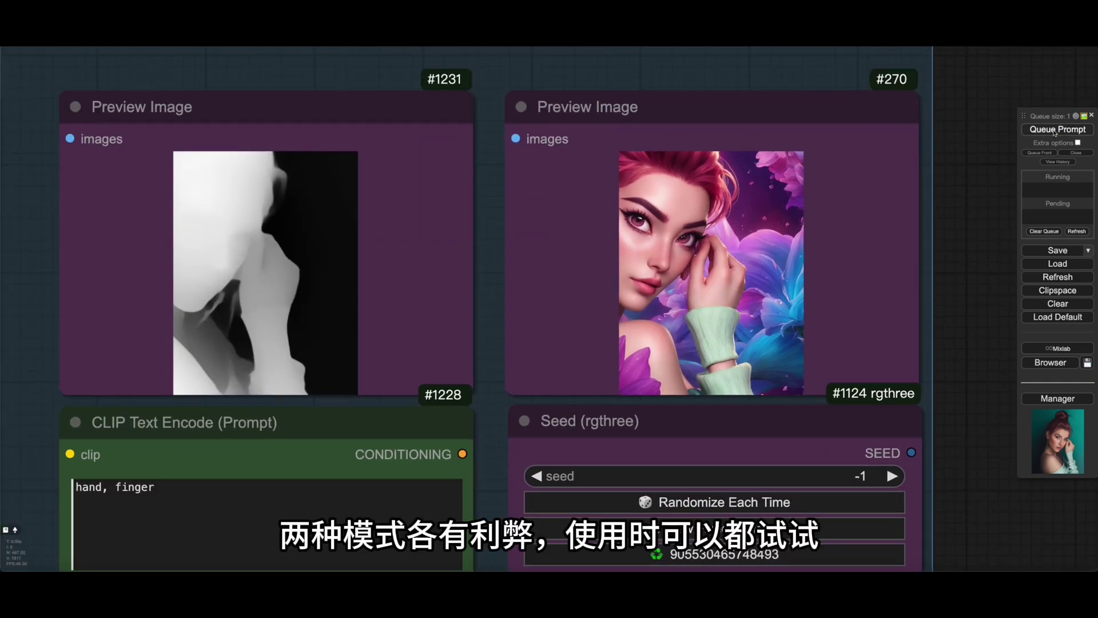
pyautogui.click(1054, 130)
pyautogui.press('1')
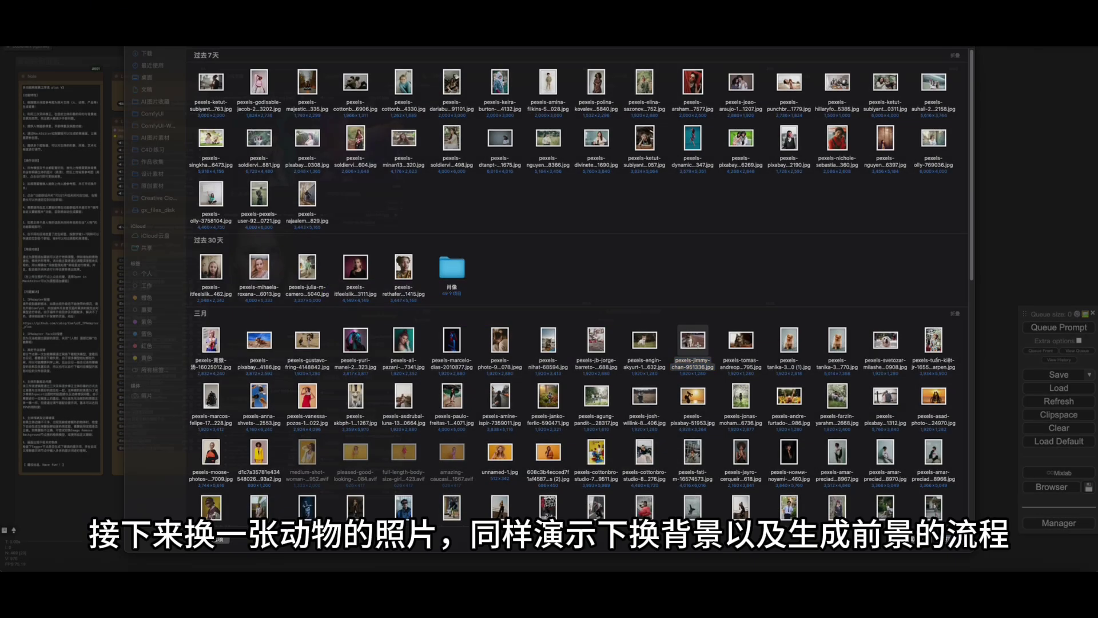
# Pick the cat photo for the subject node and the forest photo for the reference node
pyautogui.doubleClick(693, 342)
pyautogui.click(360, 105)
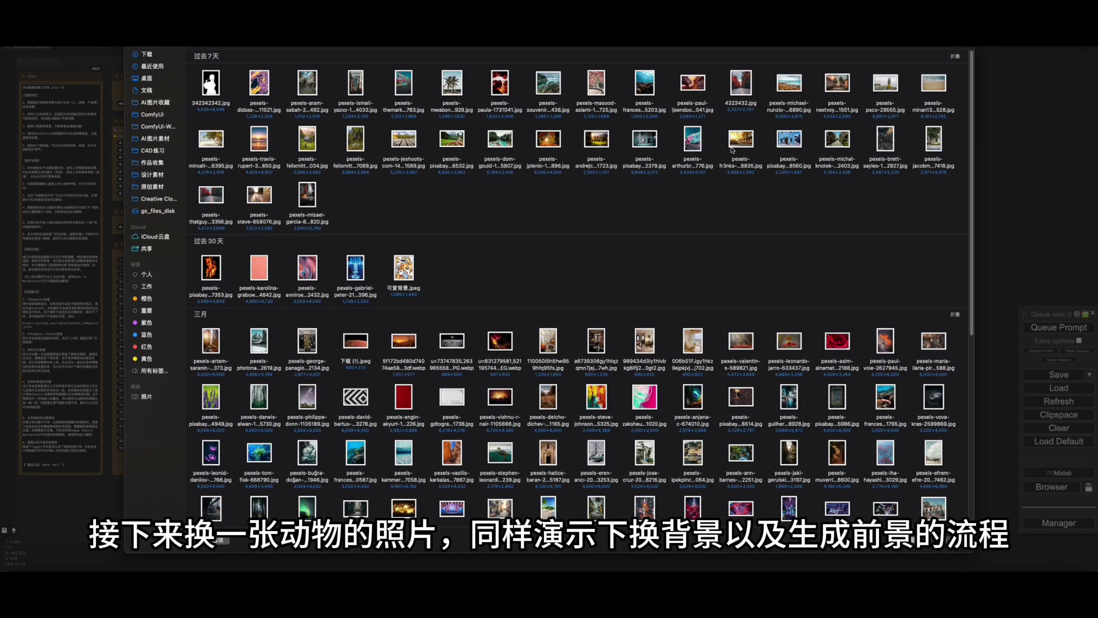
pyautogui.click(737, 145)
pyautogui.doubleClick(589, 140)
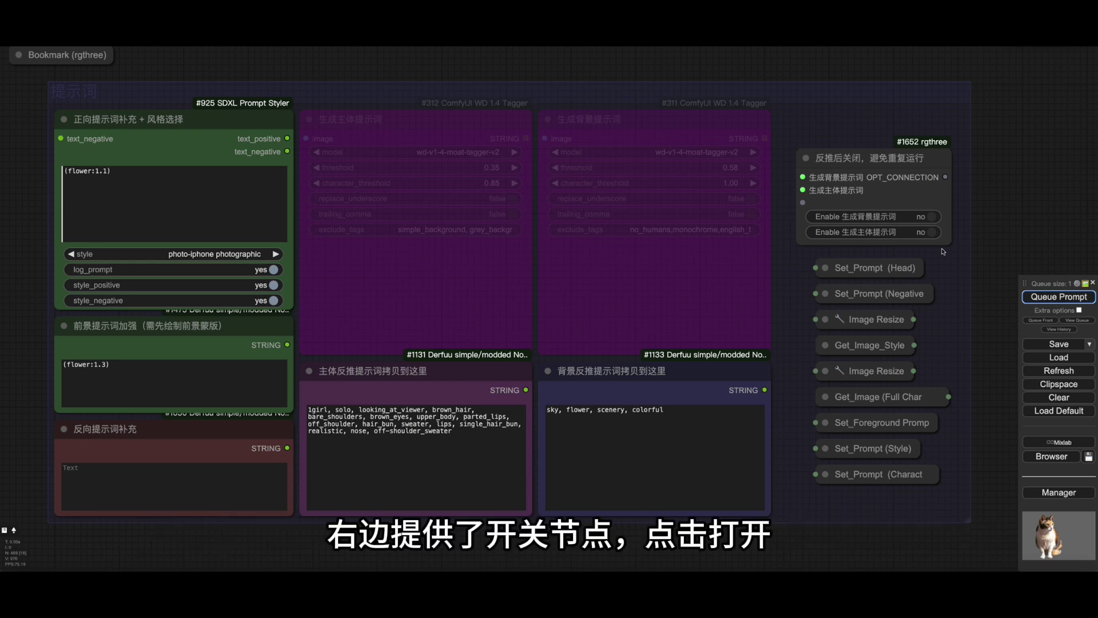
# Enable both tagger toggles and run the subject and background WD14 Tagger nodes
pyautogui.click(931, 216)
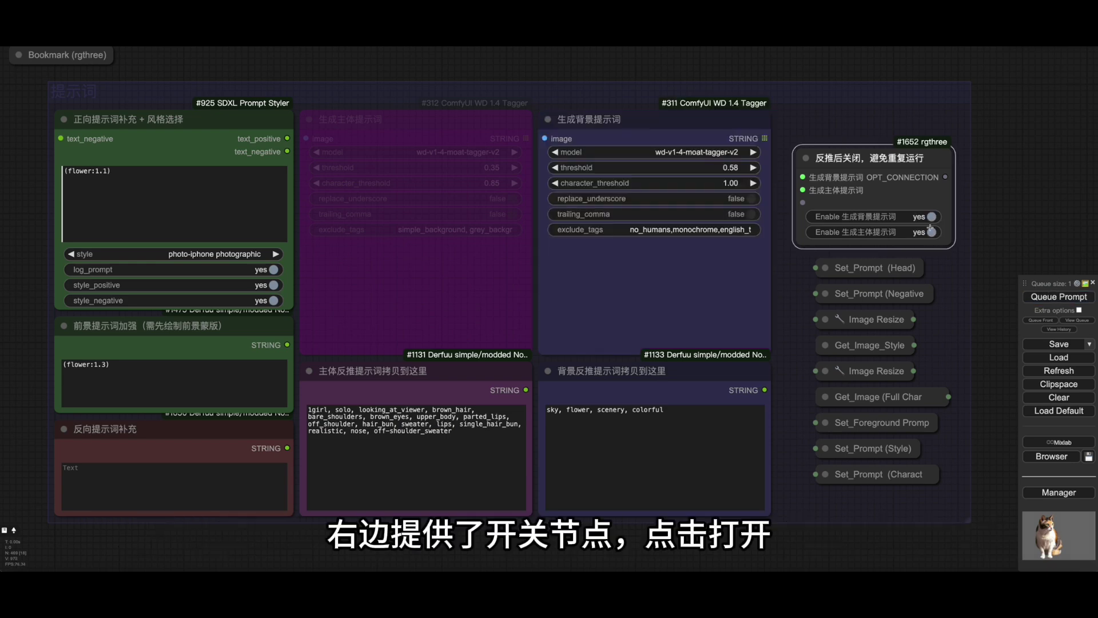
pyautogui.click(931, 232)
pyautogui.rightClick(444, 260)
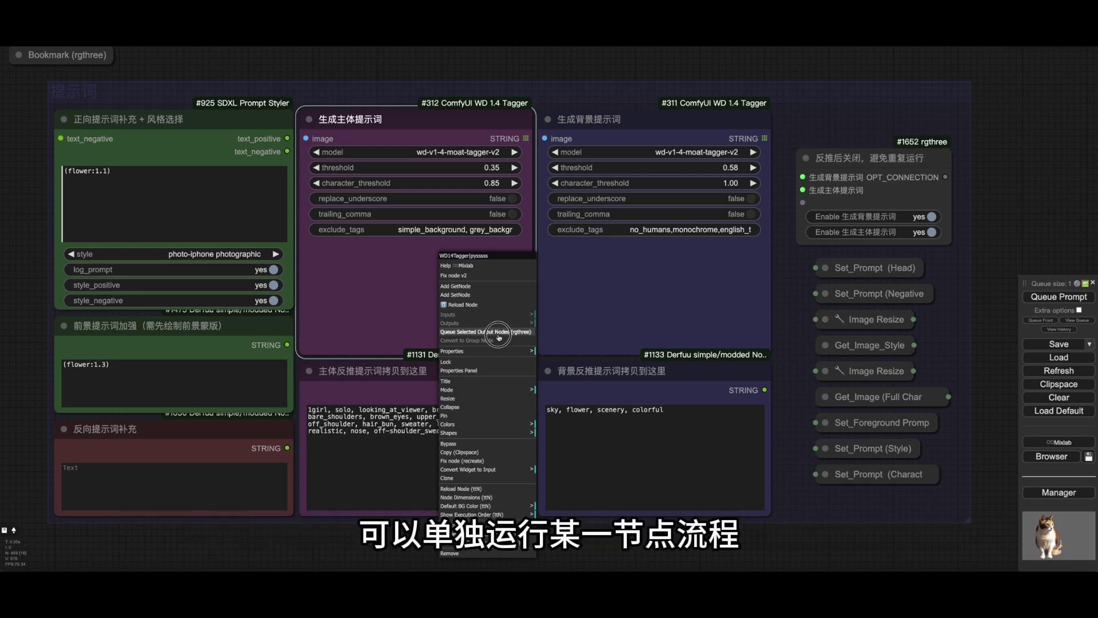
pyautogui.click(499, 337)
pyautogui.rightClick(629, 260)
pyautogui.click(669, 336)
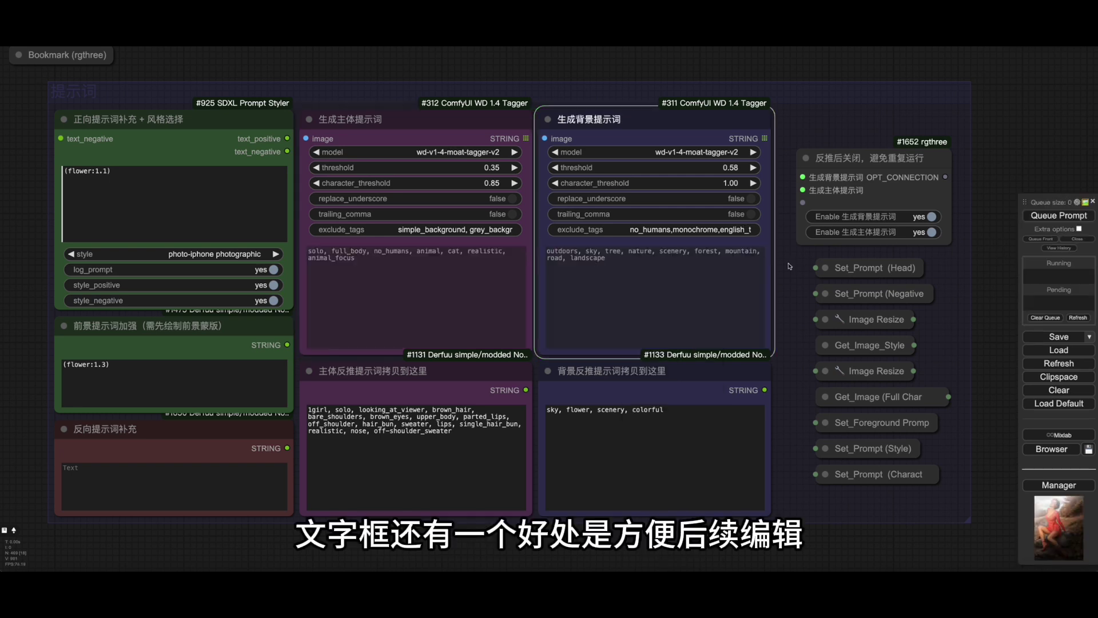
# Copy the cat tags into the subject copy-here prompt box
pyautogui.click(374, 265)
pyautogui.hotkey('ctrl', 'a')
pyautogui.hotkey('ctrl', 'c')
pyautogui.click(417, 457)
pyautogui.hotkey('ctrl', 'a')
pyautogui.hotkey('ctrl', 'v')
# Copy the forest tags into the background prompt box and switch the taggers back off
pyautogui.click(625, 261)
pyautogui.hotkey('ctrl', 'a')
pyautogui.hotkey('ctrl', 'c')
pyautogui.click(652, 458)
pyautogui.hotkey('ctrl', 'a')
pyautogui.hotkey('ctrl', 'v')
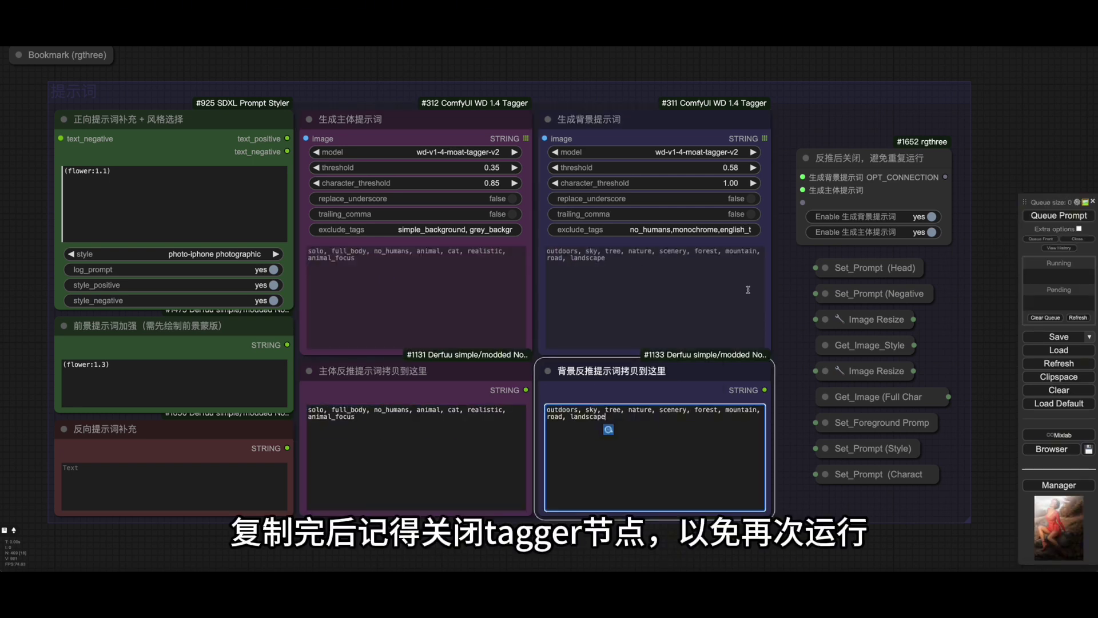
pyautogui.click(926, 224)
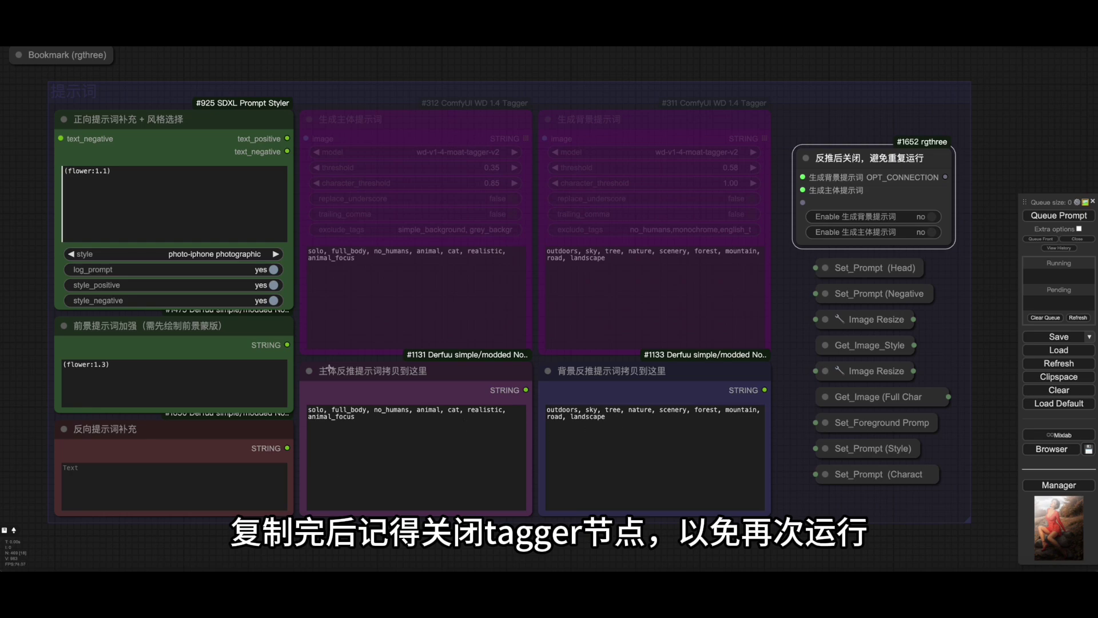
# Delete (flower:1.1) from the positive addition box and (flower:1.3) from the foreground box
pyautogui.click(171, 203)
pyautogui.hotkey('ctrl', 'a')
pyautogui.press('BackSpace')
pyautogui.click(114, 380)
pyautogui.hotkey('ctrl', 'a')
pyautogui.press('BackSpace')
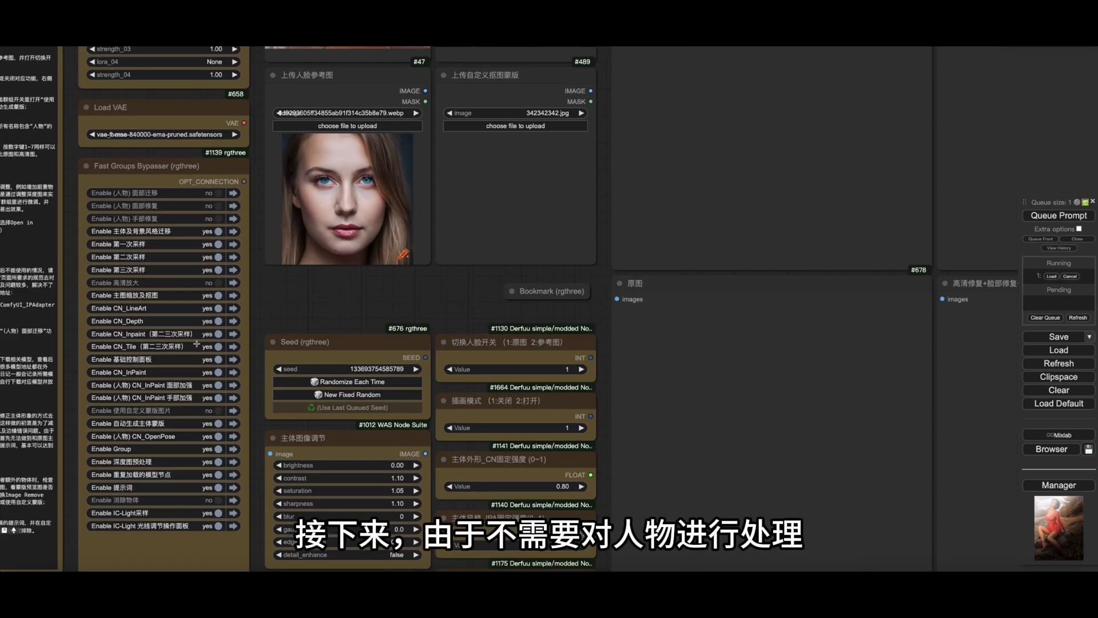
pyautogui.moveTo(154, 280); pyautogui.dragTo(387, 261)
# Set CN_InPaint 面部加强, 手部加强 and CN_OpenPose to no in Fast Groups Bypasser
pyautogui.scroll(2, 387, 261)
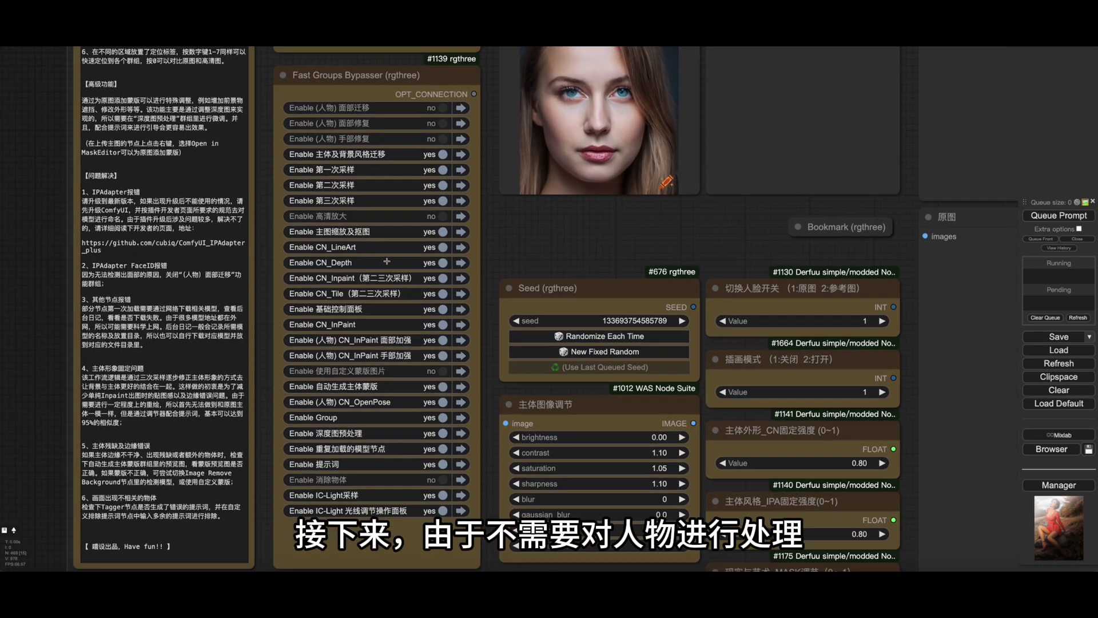
pyautogui.click(441, 339)
pyautogui.click(439, 355)
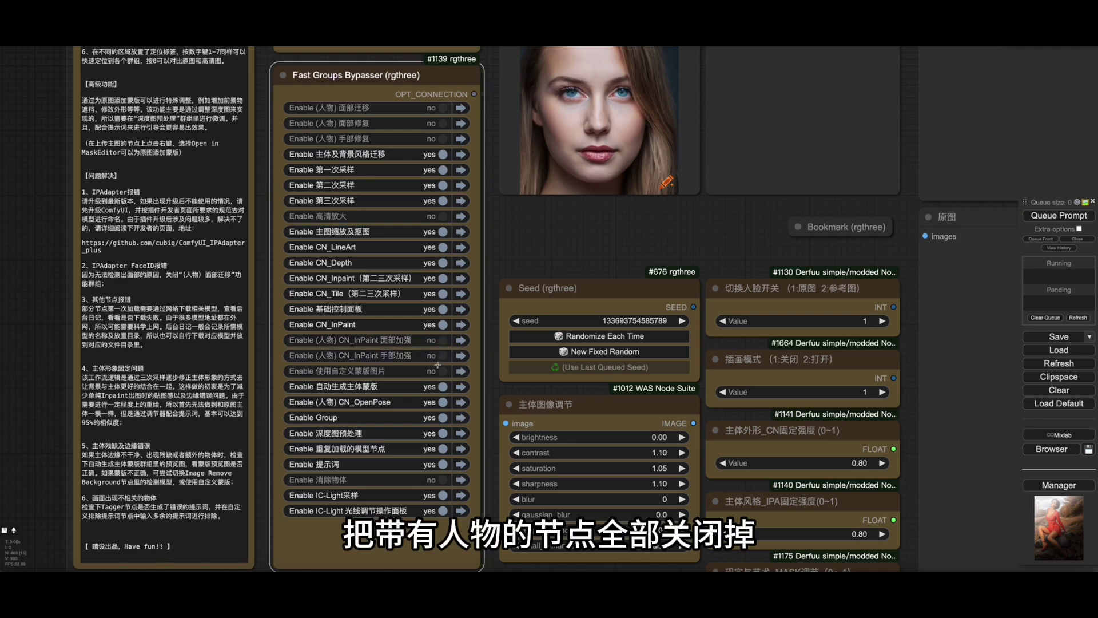
pyautogui.click(442, 401)
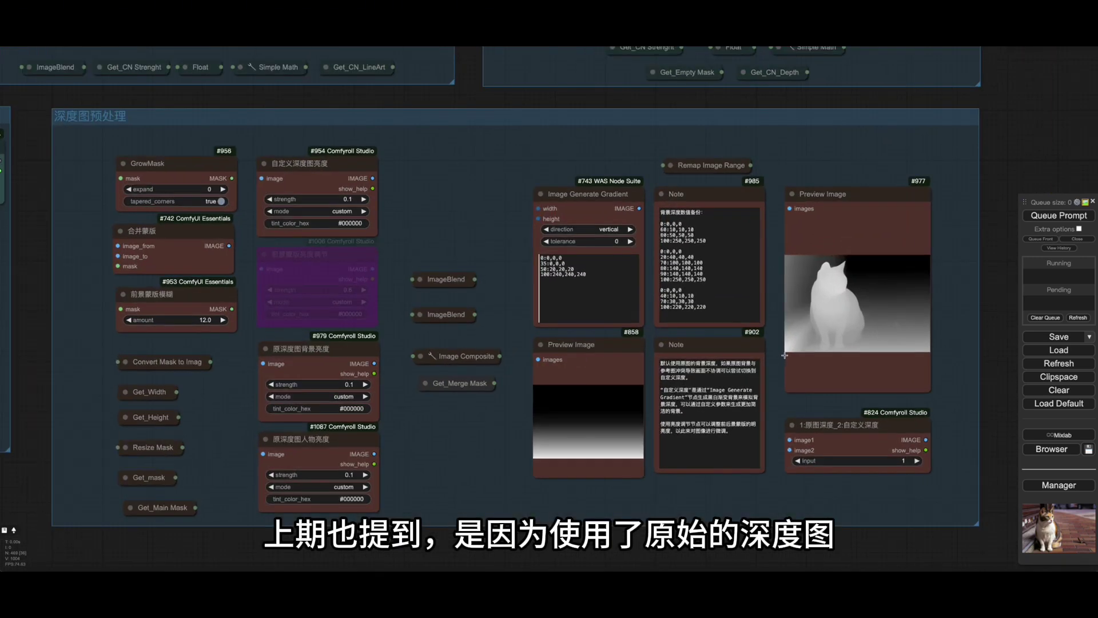
# Set node #824 to 2 for the custom gradient depth and preview it
pyautogui.scroll(2, 967, 362)
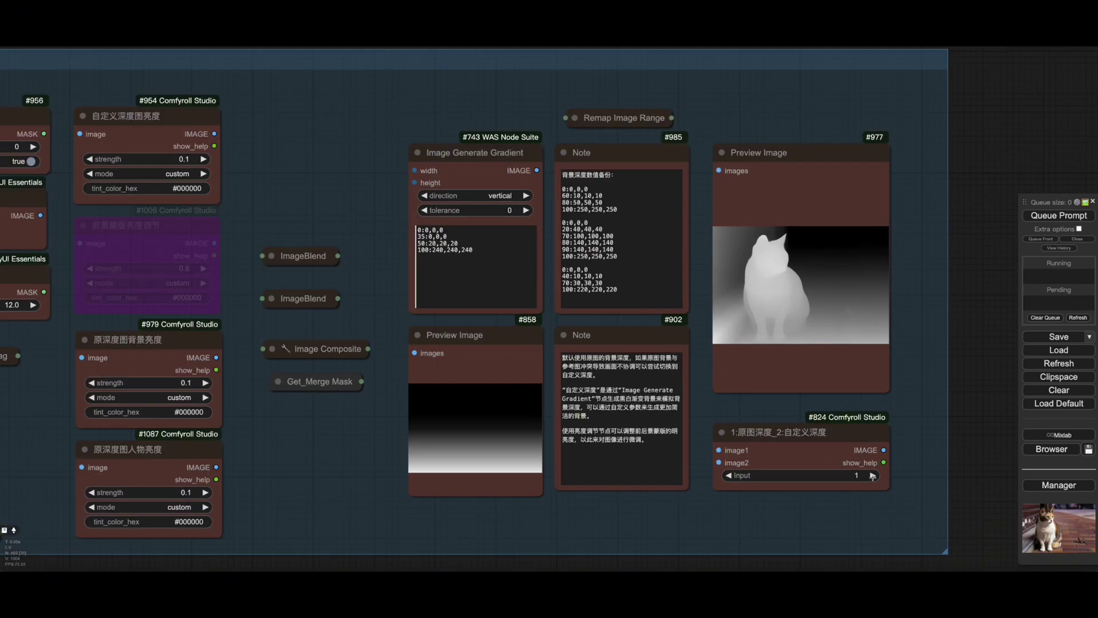
pyautogui.click(872, 475)
pyautogui.click(1058, 215)
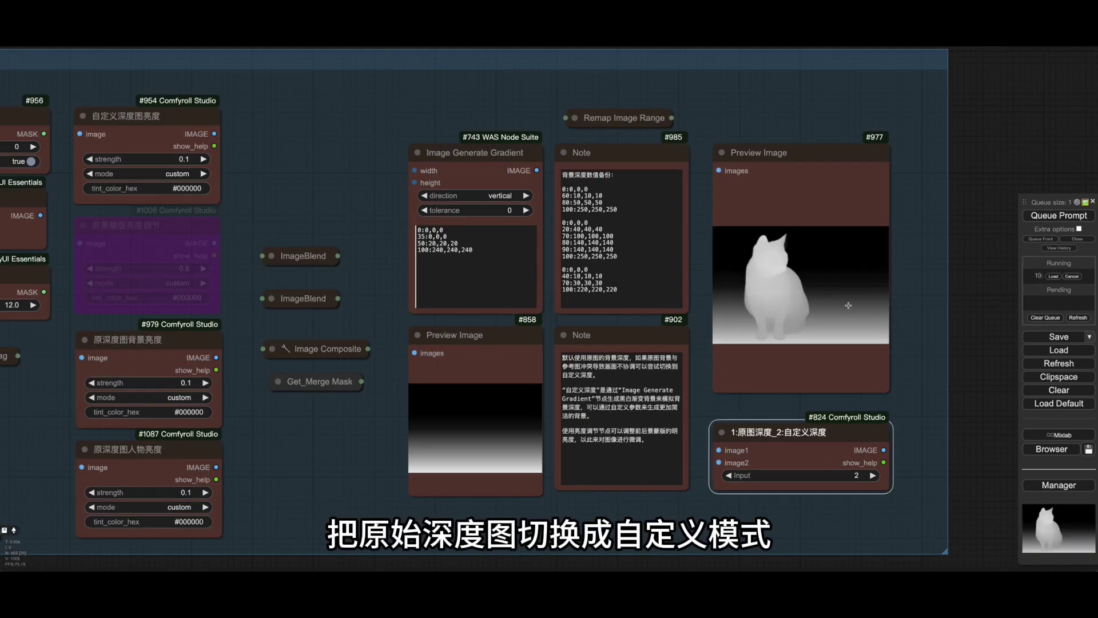
# Change the gradient's bottom stop to 100:200,200,200 and regenerate the cat forest scene
pyautogui.scroll(5, 949, 329)
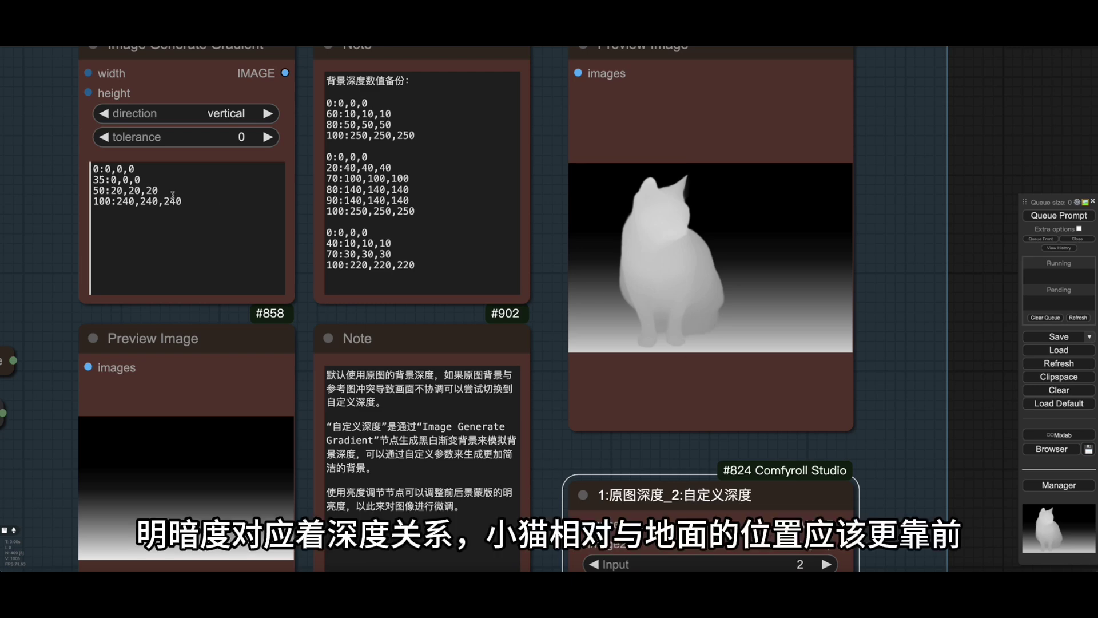
pyautogui.click(118, 201)
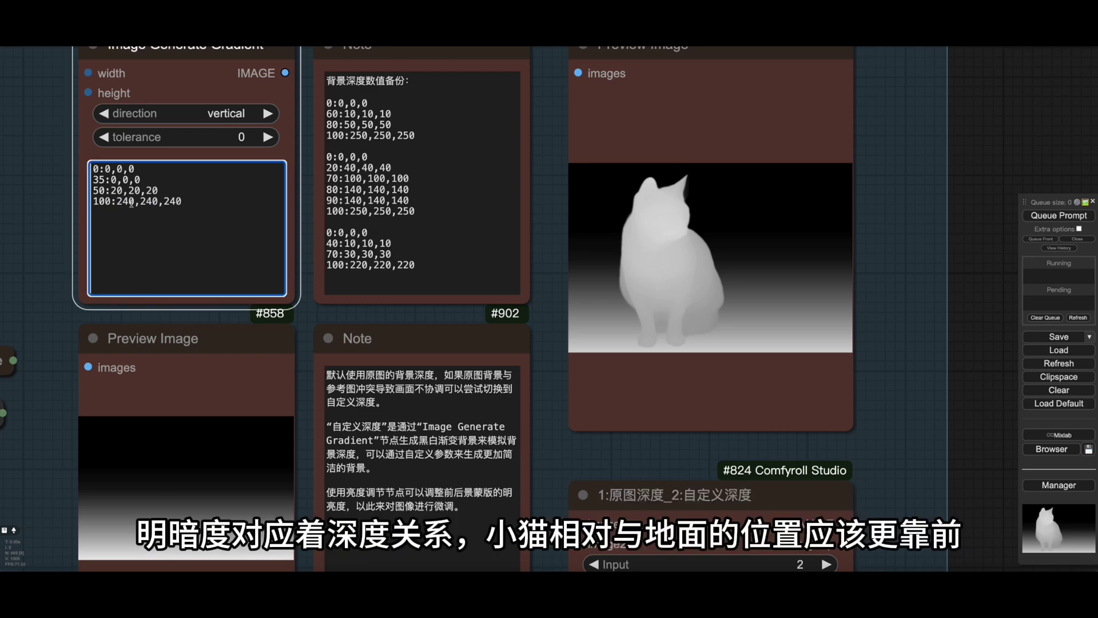
pyautogui.click(131, 202)
pyautogui.press('BackSpace')
pyautogui.press('BackSpace')
pyautogui.write('00')
pyautogui.click(152, 201)
pyautogui.press('BackSpace')
pyautogui.press('BackSpace')
pyautogui.write('00,20')
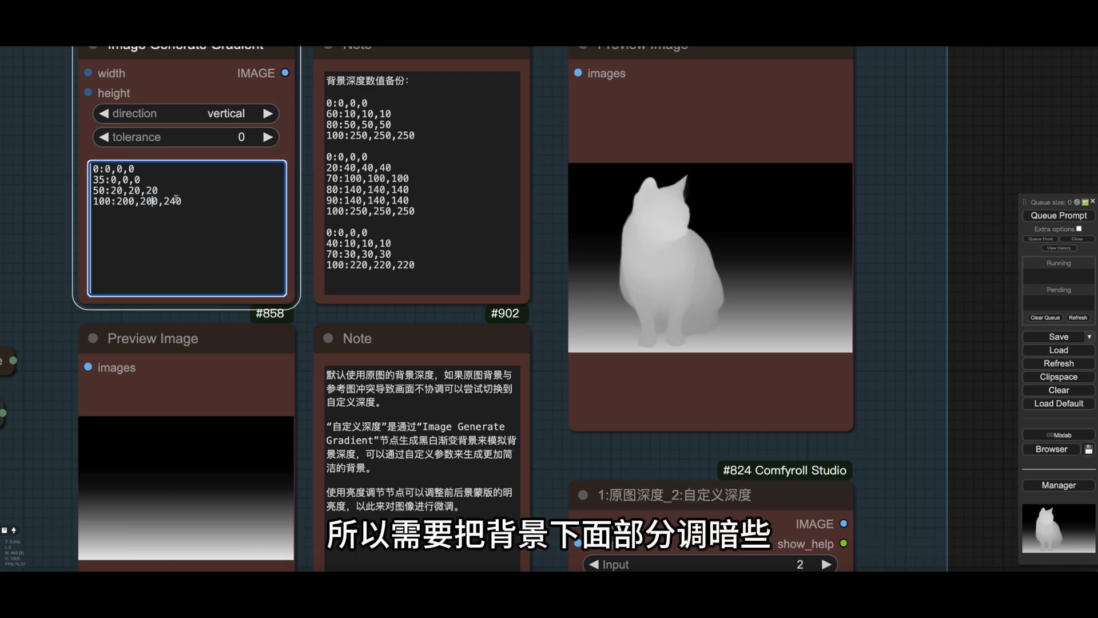
pyautogui.click(176, 200)
pyautogui.press('BackSpace')
pyautogui.press('BackSpace')
pyautogui.write('00')
pyautogui.hotkey('ctrl', 'Return')
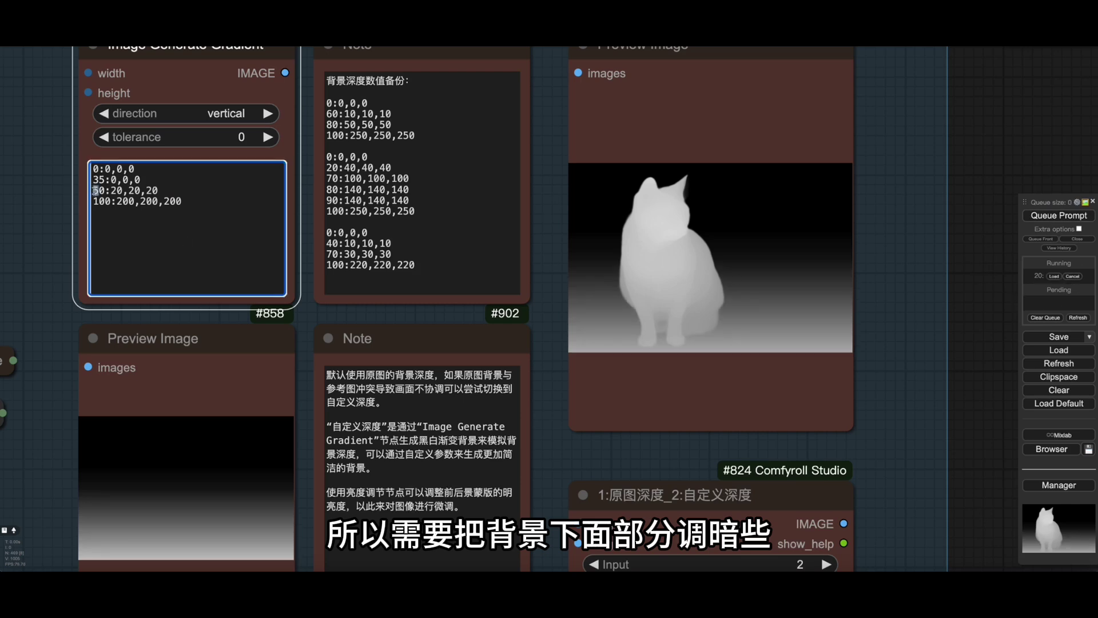
pyautogui.click(1058, 215)
pyautogui.click(974, 263)
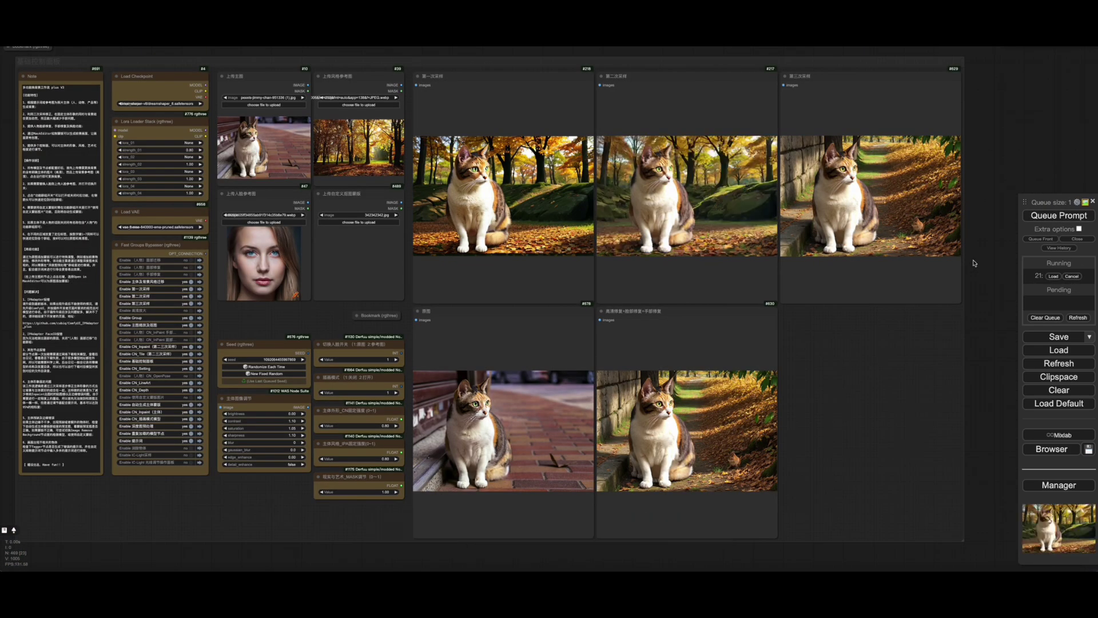
# After comparing bookmarked results, change the gradient stop 35:0,0,0 to 25:0,0,0
pyautogui.press('1')
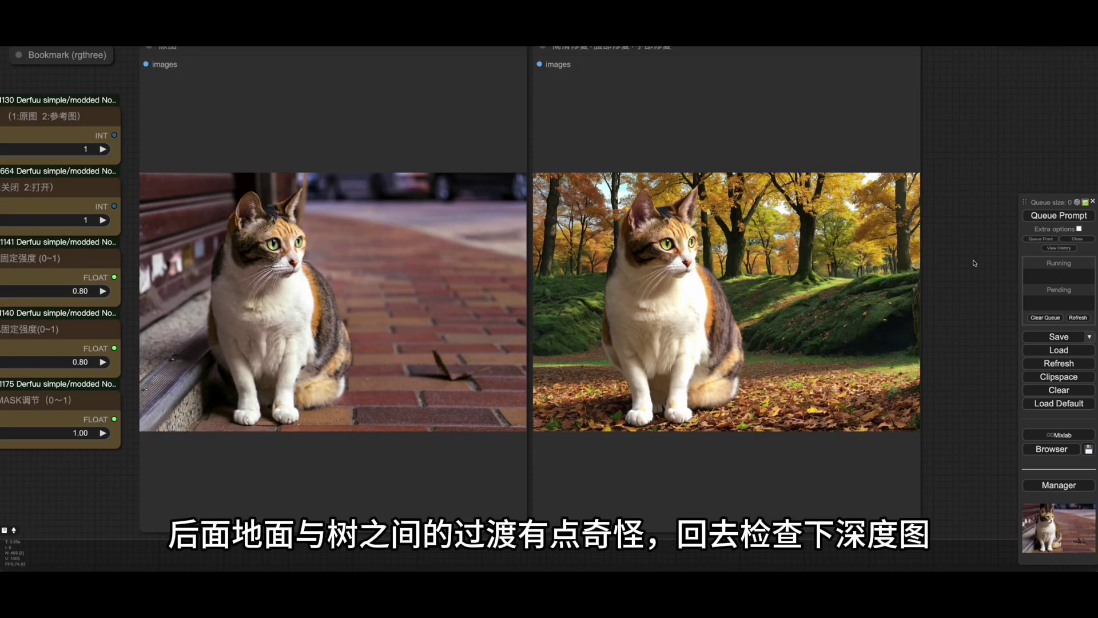
pyautogui.press('2')
pyautogui.scroll(5, 815, 300)
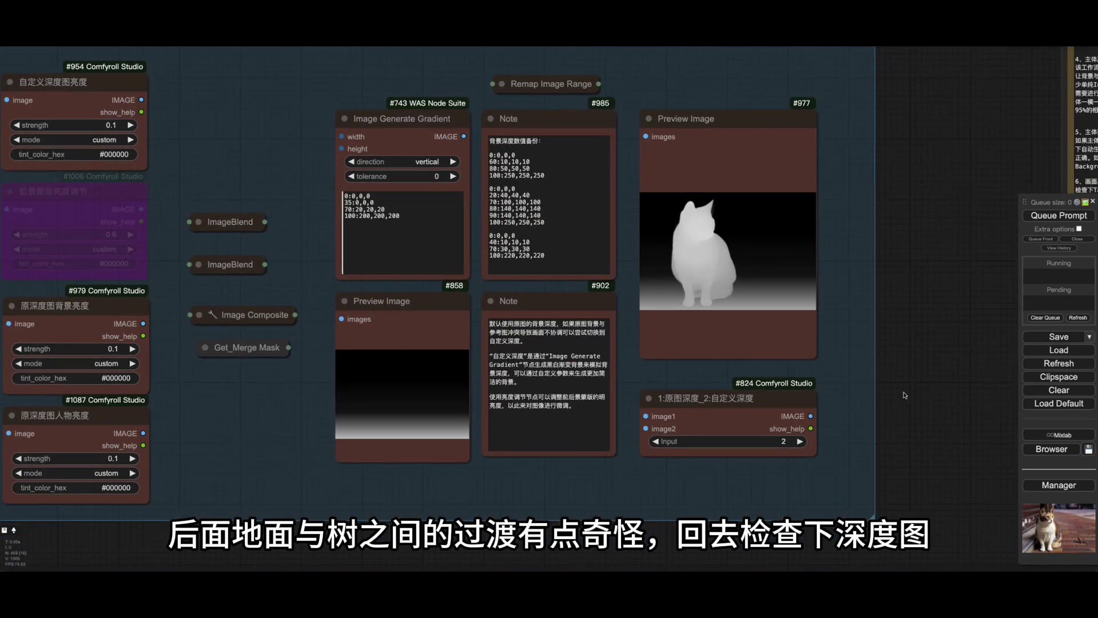
pyautogui.scroll(9, 814, 299)
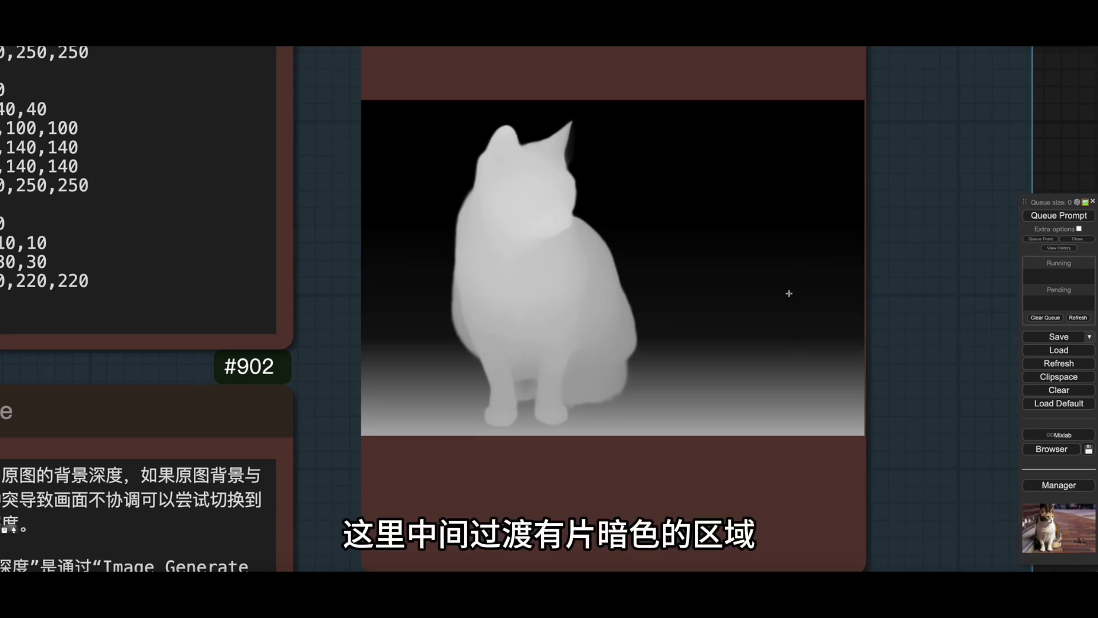
pyautogui.scroll(-9, 789, 294)
pyautogui.scroll(2, 243, 221)
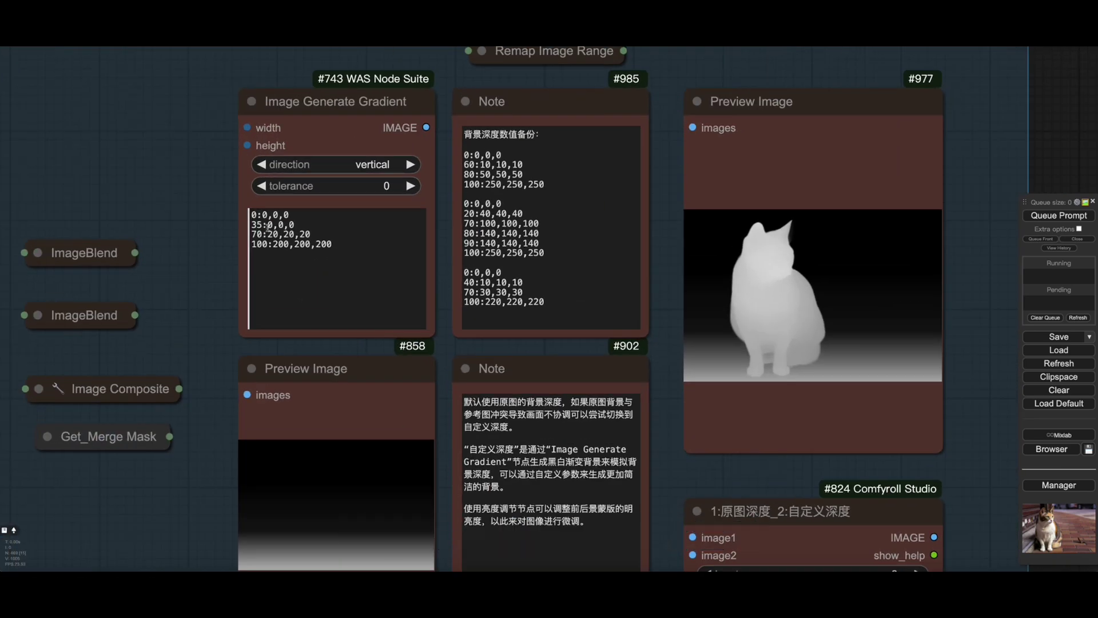
pyautogui.moveTo(256, 225); pyautogui.dragTo(252, 225)
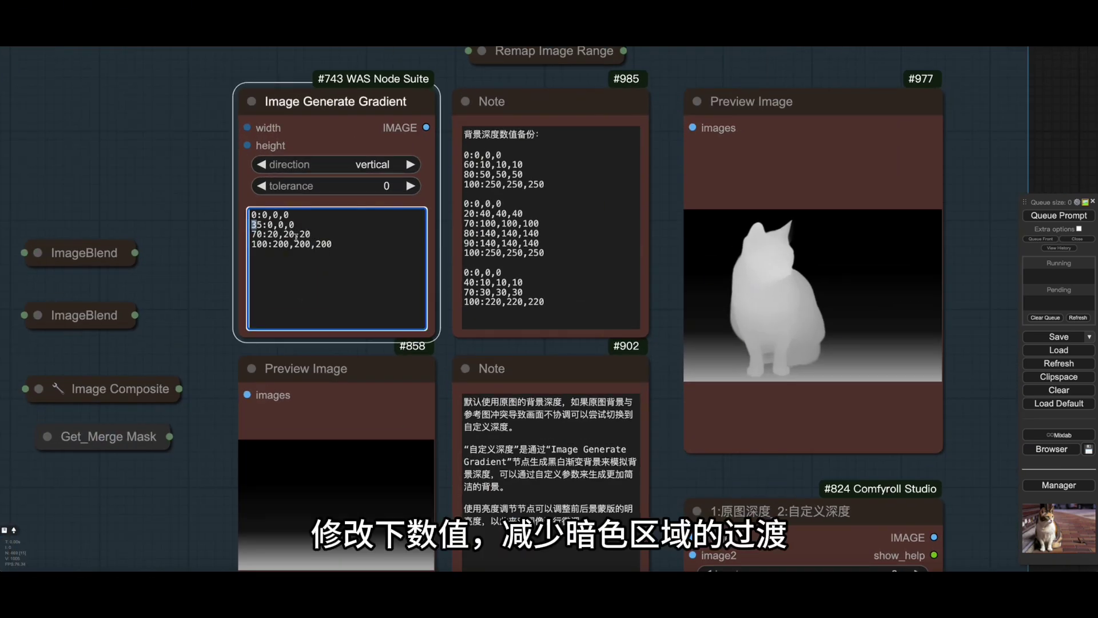
pyautogui.write('2')
pyautogui.click(1047, 164)
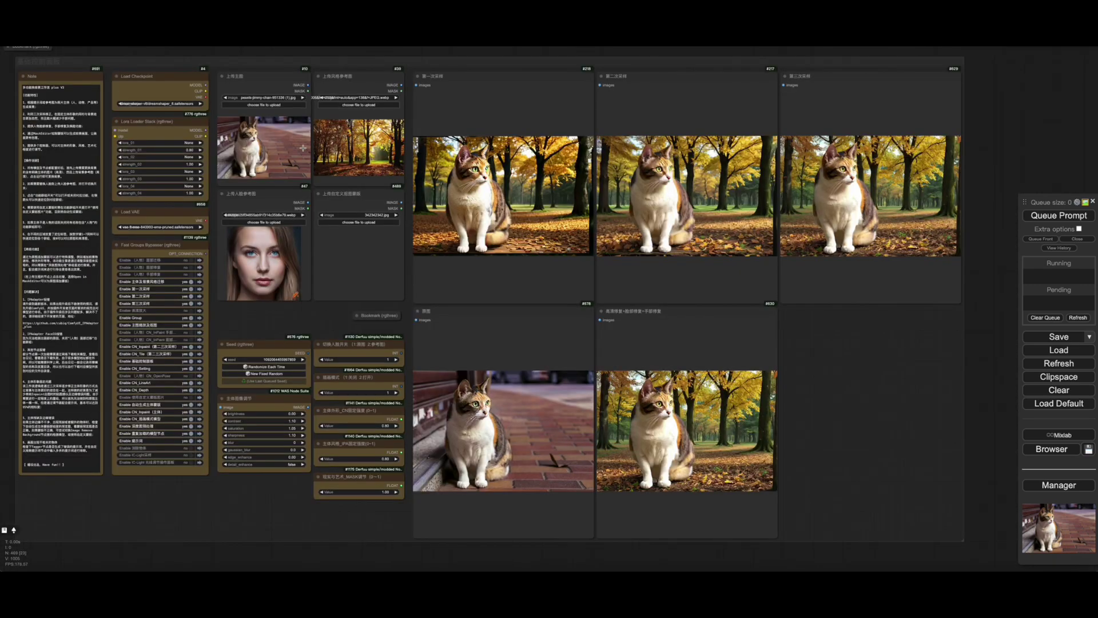
# Open the cat photo in MaskEditor and paint flower blobs around the cat
pyautogui.rightClick(289, 143)
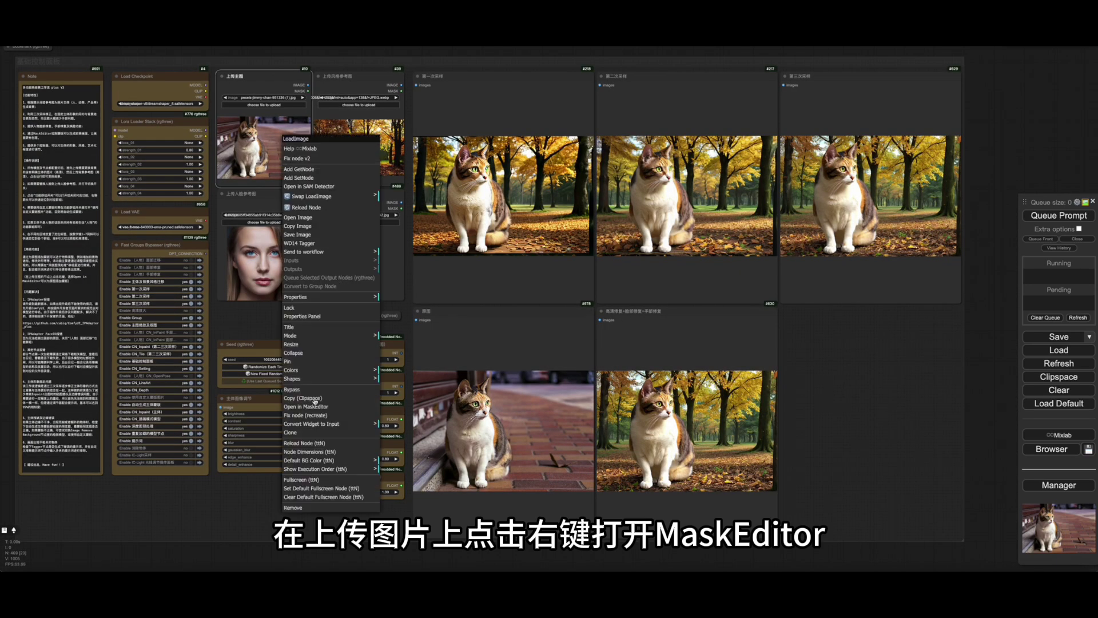
pyautogui.click(317, 407)
pyautogui.moveTo(343, 286)
pyautogui.mouseDown()
pyautogui.moveTo(294, 343)
pyautogui.moveTo(277, 385)
pyautogui.mouseUp()
pyautogui.moveTo(512, 374)
pyautogui.mouseDown()
pyautogui.moveTo(553, 458)
pyautogui.moveTo(606, 366)
pyautogui.mouseUp()
pyautogui.moveTo(686, 257)
pyautogui.mouseDown()
pyautogui.moveTo(728, 309)
pyautogui.moveTo(823, 240)
pyautogui.mouseUp()
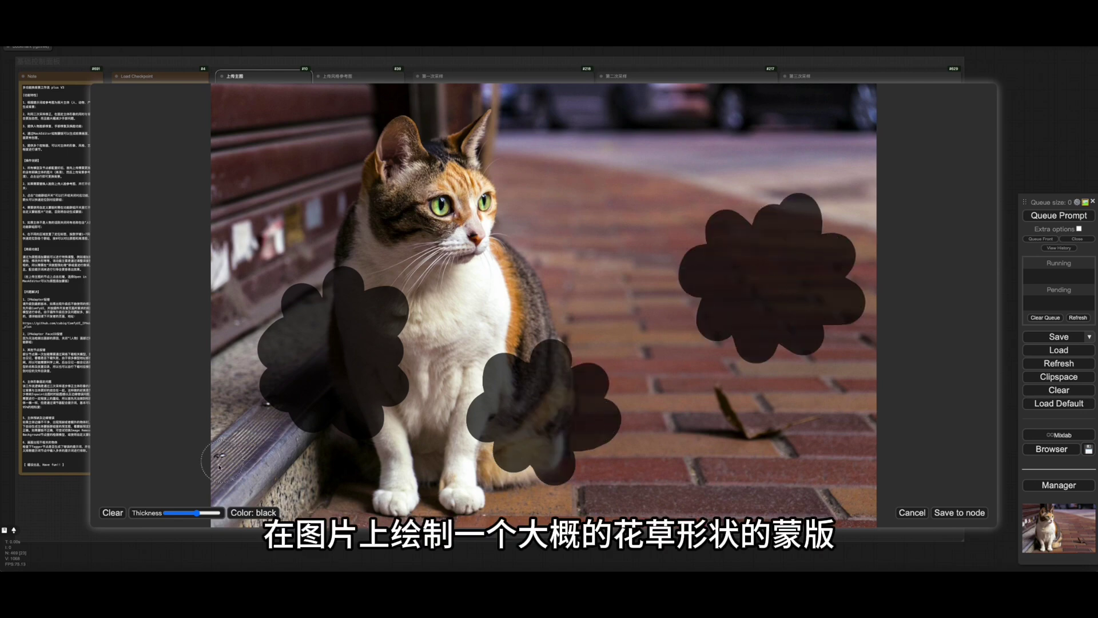
# Paint a large right flower blob, then thinner stems and grass strokes along the bottom
pyautogui.scroll(-3, 824, 241)
pyautogui.moveTo(343, 481); pyautogui.dragTo(343, 521)
pyautogui.moveTo(537, 458); pyautogui.dragTo(537, 504)
pyautogui.moveTo(801, 326)
pyautogui.mouseDown()
pyautogui.moveTo(751, 454)
pyautogui.moveTo(769, 486)
pyautogui.mouseUp()
pyautogui.moveTo(675, 412)
pyautogui.mouseDown()
pyautogui.moveTo(768, 478)
pyautogui.moveTo(578, 492)
pyautogui.moveTo(367, 441)
pyautogui.moveTo(306, 478)
pyautogui.mouseUp()
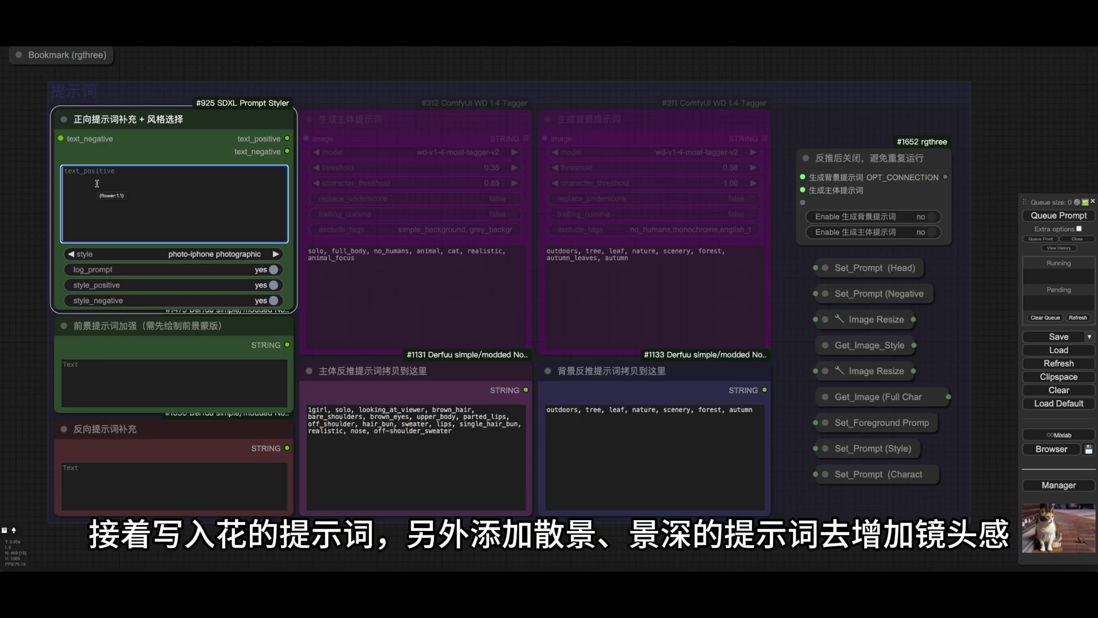
# Add (bokeh:1.2), (depth of field:1.15) and a weighted flower term to the positive prompt
pyautogui.write('bokeh:1.2), (depth of field:1.15), flower')
pyautogui.click(75, 170)
pyautogui.hotkey('ctrl', 'Up')
pyautogui.hotkey('ctrl', 'Up')
pyautogui.hotkey('ctrl', 'Up')
pyautogui.hotkey('ctrl', 'Up')
pyautogui.click(170, 169)
pyautogui.hotkey('ctrl', 'Up')
pyautogui.hotkey('ctrl', 'Up')
pyautogui.hotkey('ctrl', 'Up')
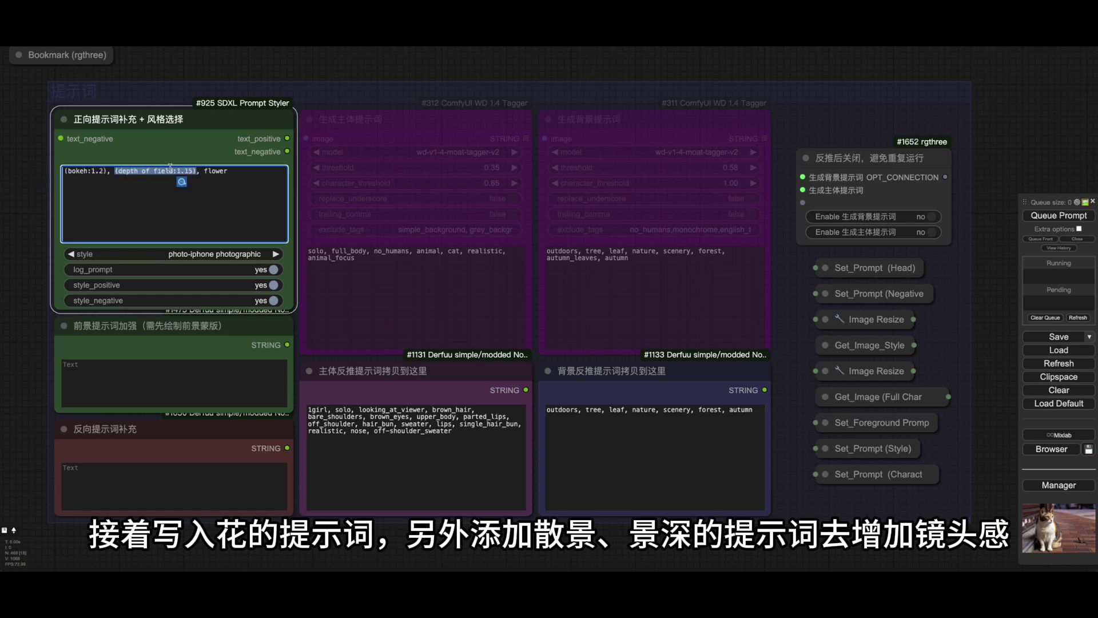
pyautogui.hotkey('ctrl', 'Up')
pyautogui.hotkey('ctrl', 'Up')
pyautogui.hotkey('ctrl', 'Up')
pyautogui.hotkey('ctrl', 'Up')
pyautogui.click(215, 171)
pyautogui.hotkey('ctrl', 'Up')
pyautogui.hotkey('ctrl', 'Up')
# Paste the flower term into the foreground prompt box and raise it to (flower:1.3)
pyautogui.hotkey('ctrl', 'c')
pyautogui.click(95, 381)
pyautogui.hotkey('ctrl', 'v')
pyautogui.hotkey('ctrl', 'Up')
pyautogui.hotkey('ctrl', 'Up')
pyautogui.press('capslock')
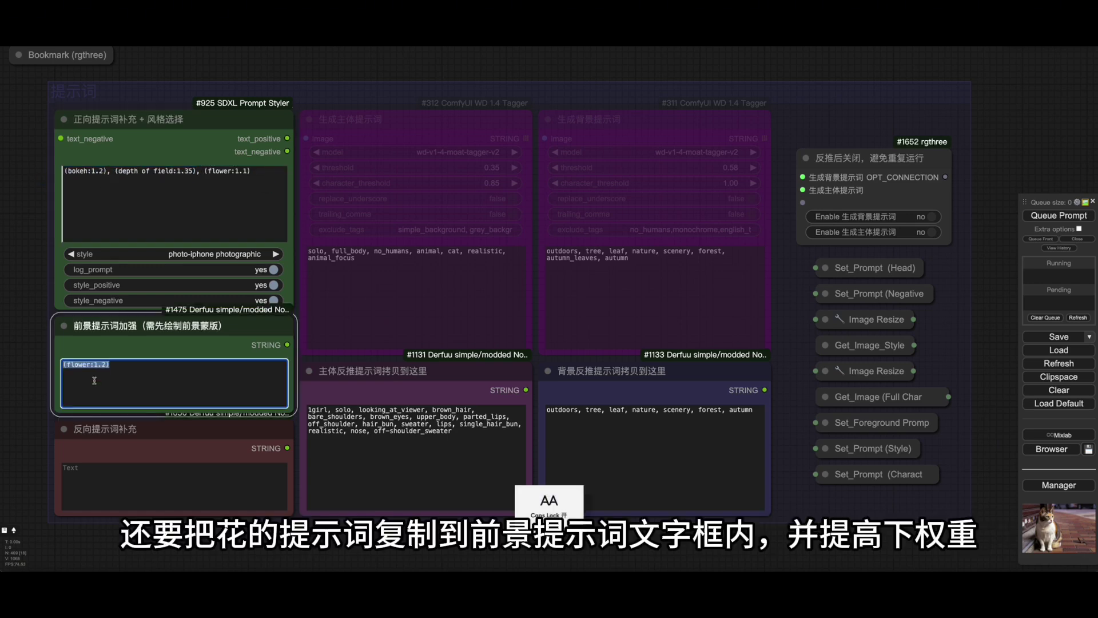
pyautogui.click(48, 345)
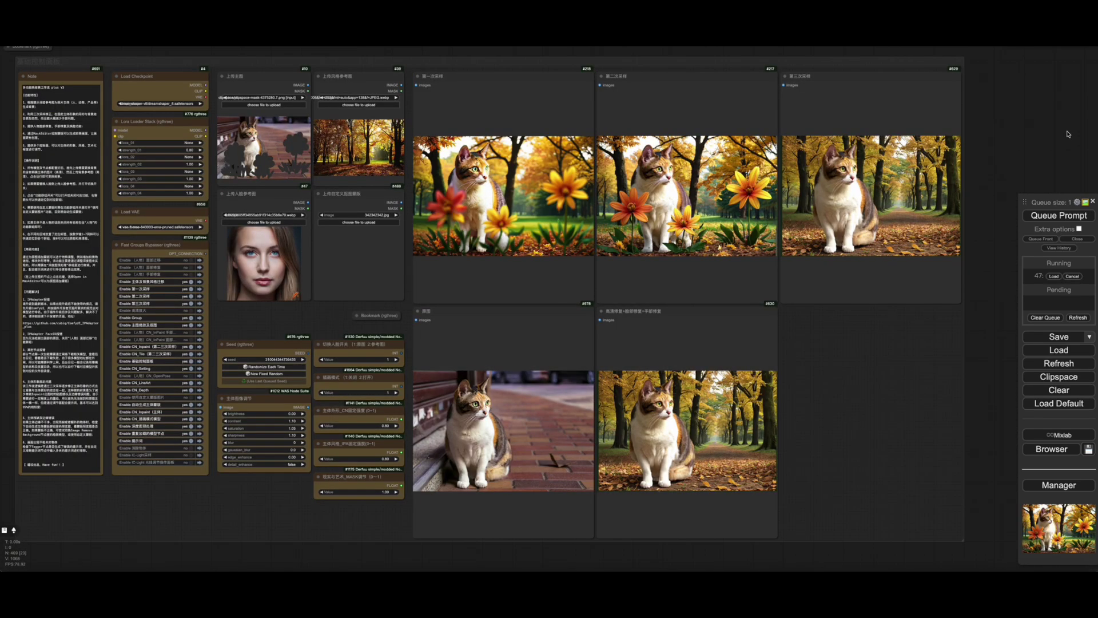
# View the flower result, then paint a bird wing shape on the mask
pyautogui.press('1')
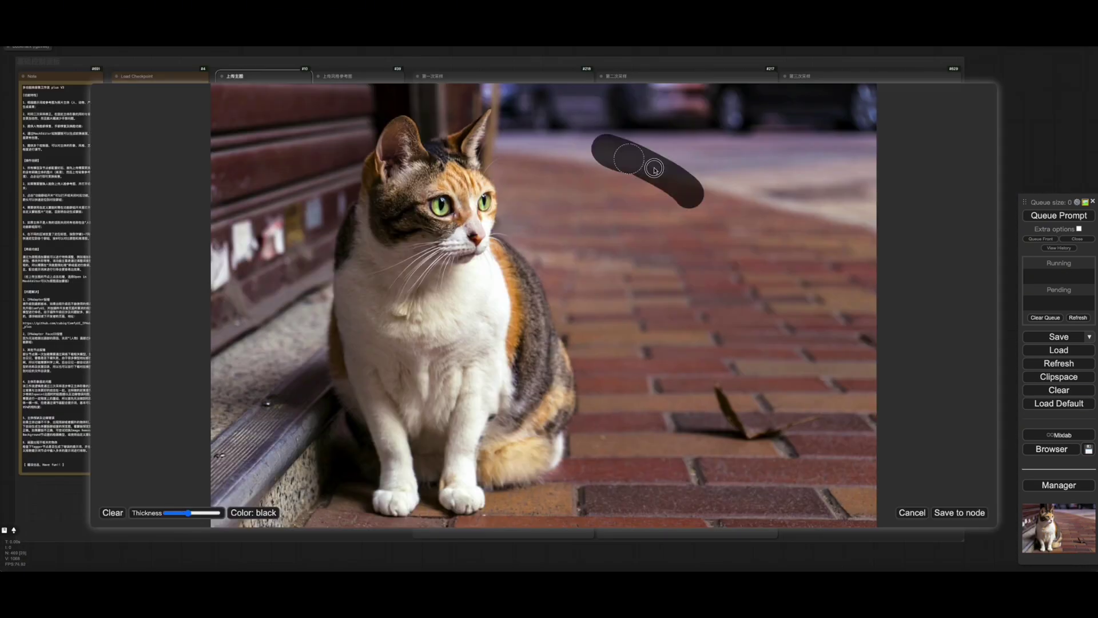
pyautogui.moveTo(650, 167)
pyautogui.mouseDown()
pyautogui.moveTo(784, 210)
pyautogui.moveTo(695, 241)
pyautogui.moveTo(741, 247)
pyautogui.moveTo(860, 148)
pyautogui.mouseUp()
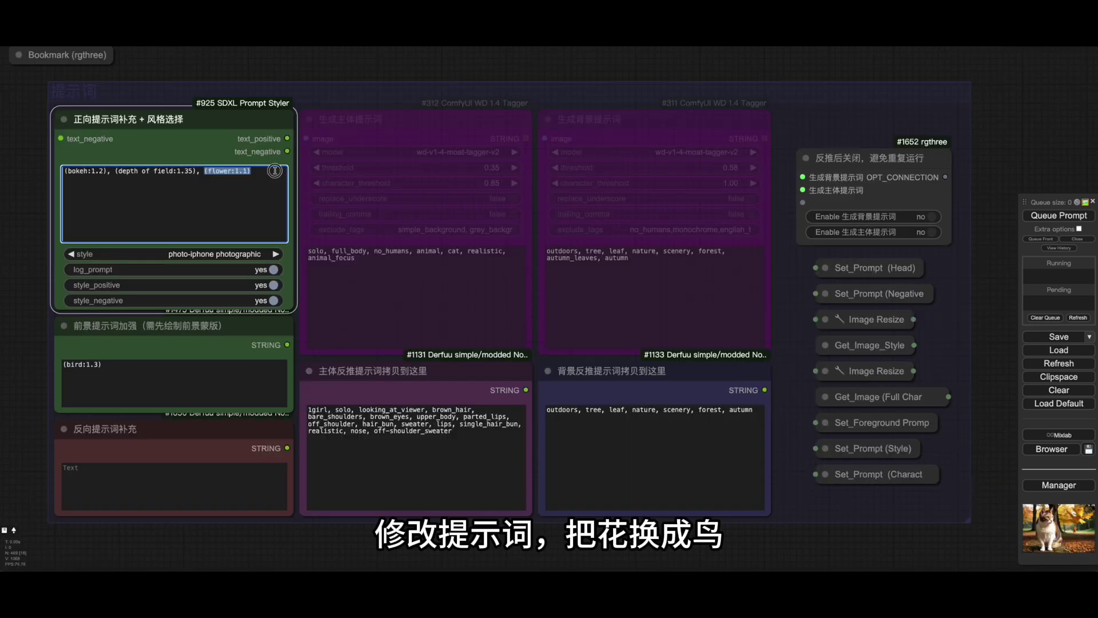
# Replace the flower term with (1bird:1.3) and queue a cat-with-bird render
pyautogui.write('(1bird:1.3)')
pyautogui.hotkey('ctrl', 'Return')
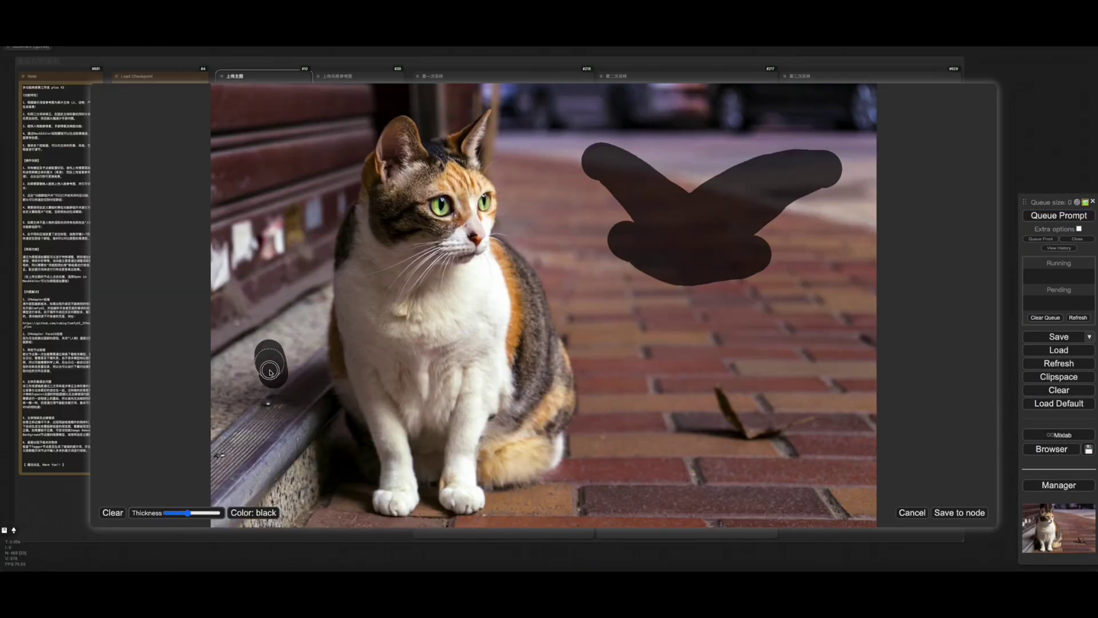
# Paint three dark blobs across the cat photo's mask
pyautogui.moveTo(269, 360); pyautogui.dragTo(286, 411)
pyautogui.moveTo(492, 377); pyautogui.dragTo(504, 446)
pyautogui.moveTo(721, 377)
pyautogui.mouseDown()
pyautogui.moveTo(786, 373)
pyautogui.moveTo(743, 343)
pyautogui.mouseUp()
# Paint zigzag grass strokes along the bottom of the photo
pyautogui.scroll(-10, 286, 474)
pyautogui.moveTo(235, 486)
pyautogui.mouseDown()
pyautogui.moveTo(375, 503)
pyautogui.moveTo(683, 478)
pyautogui.mouseUp()
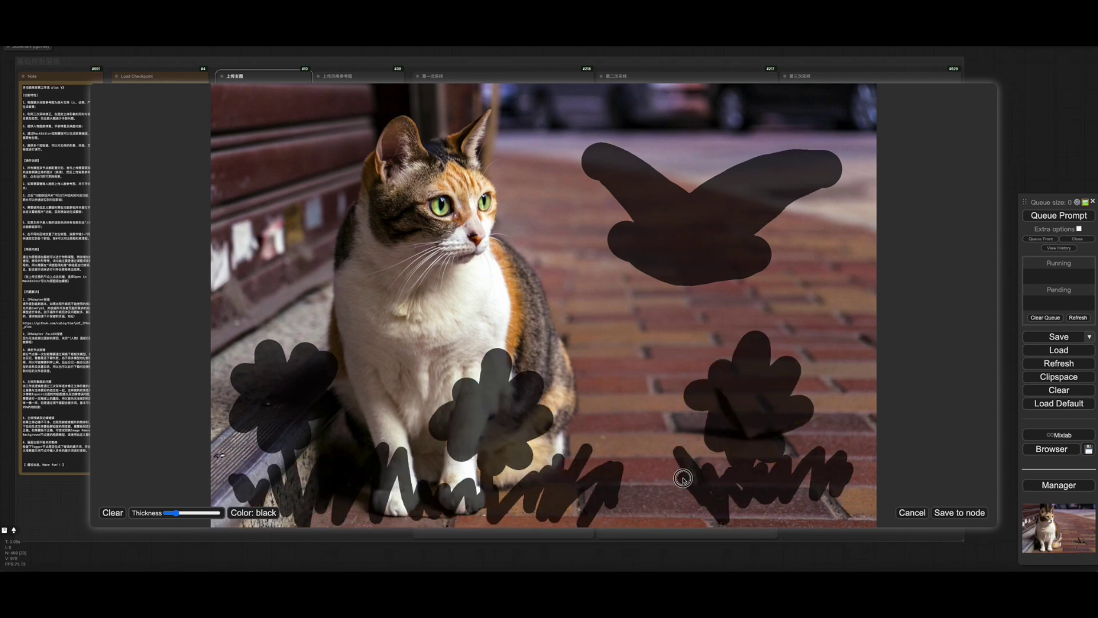
pyautogui.moveTo(683, 478); pyautogui.dragTo(657, 515)
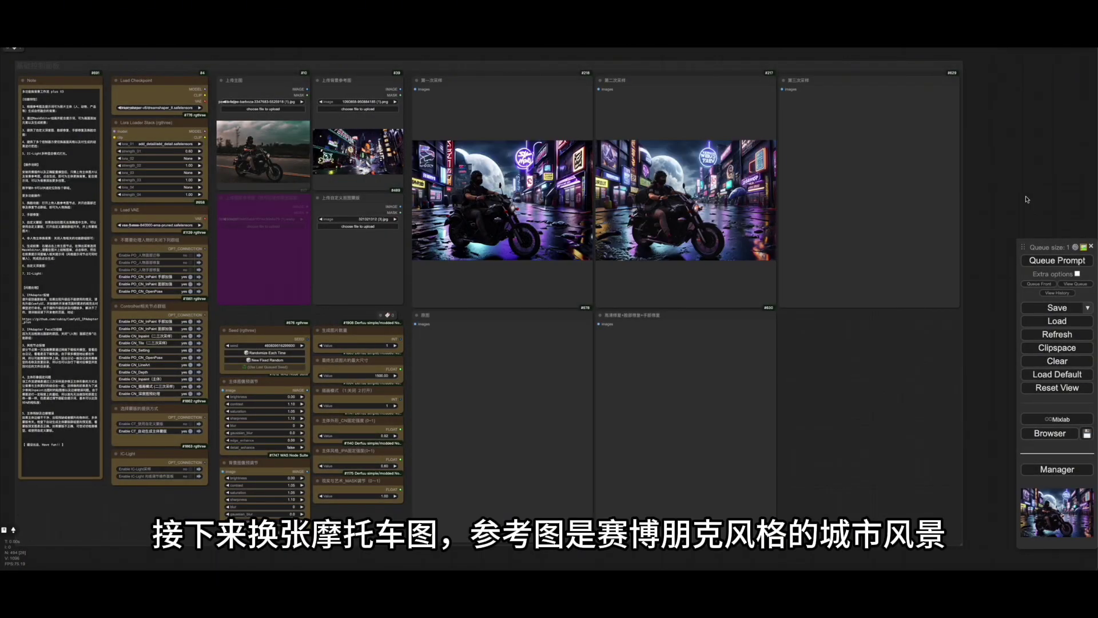
# Set Enable CT_使用自定义蒙版 to yes in the 选择蒙版的提供方式 group
pyautogui.scroll(8, 678, 526)
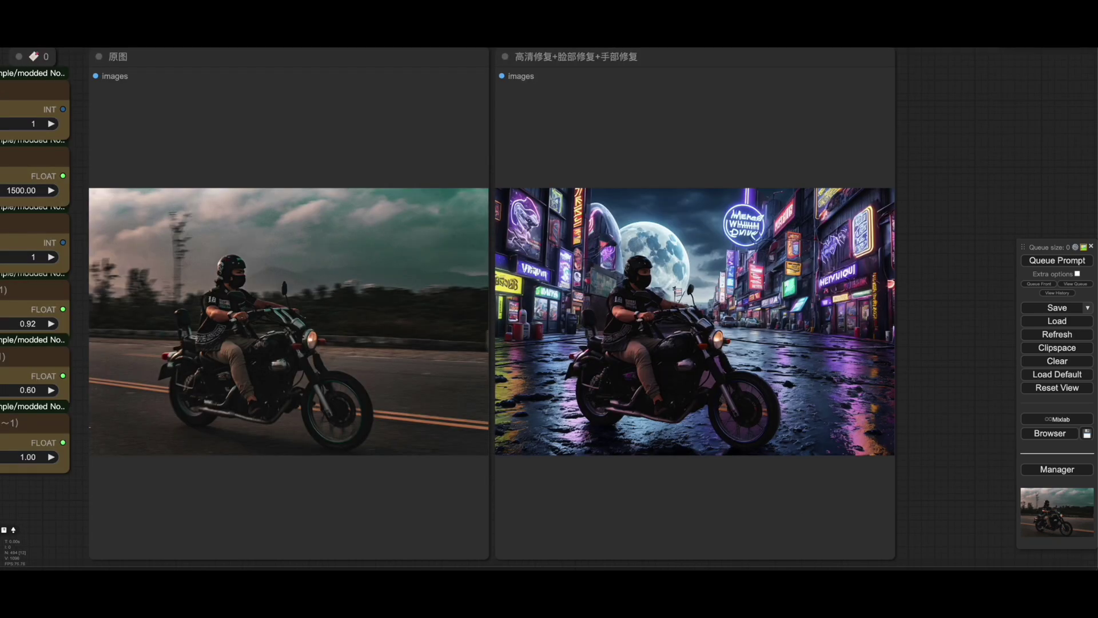
pyautogui.scroll(6, 749, 430)
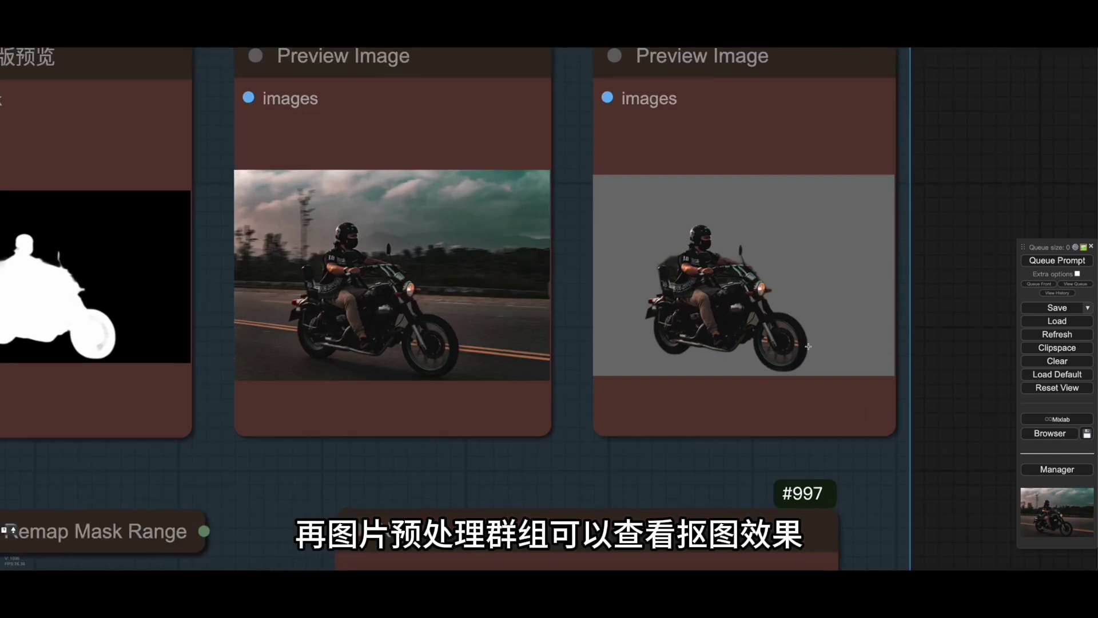
pyautogui.scroll(5, 808, 346)
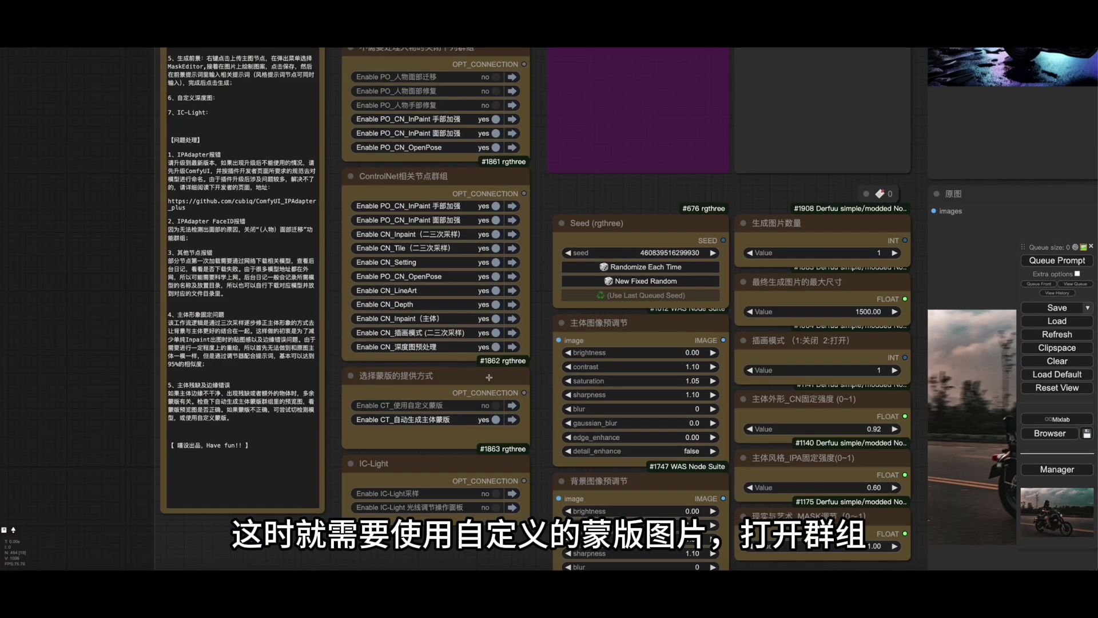
pyautogui.scroll(3, 456, 439)
pyautogui.click(461, 373)
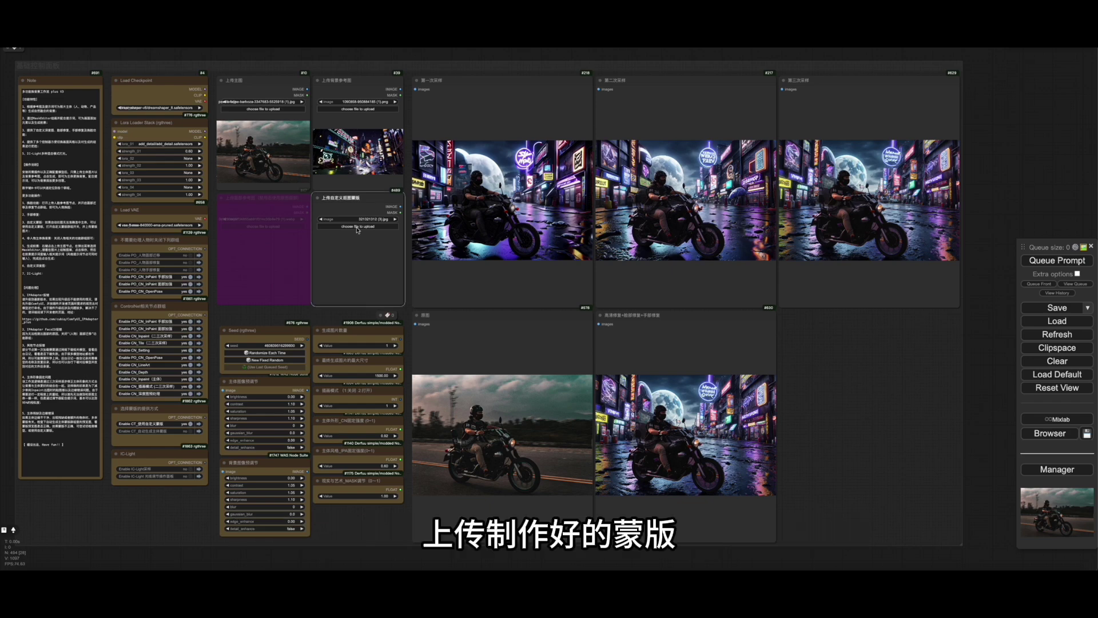
# Upload the prepared rider-silhouette mask file into the custom mask node
pyautogui.click(357, 227)
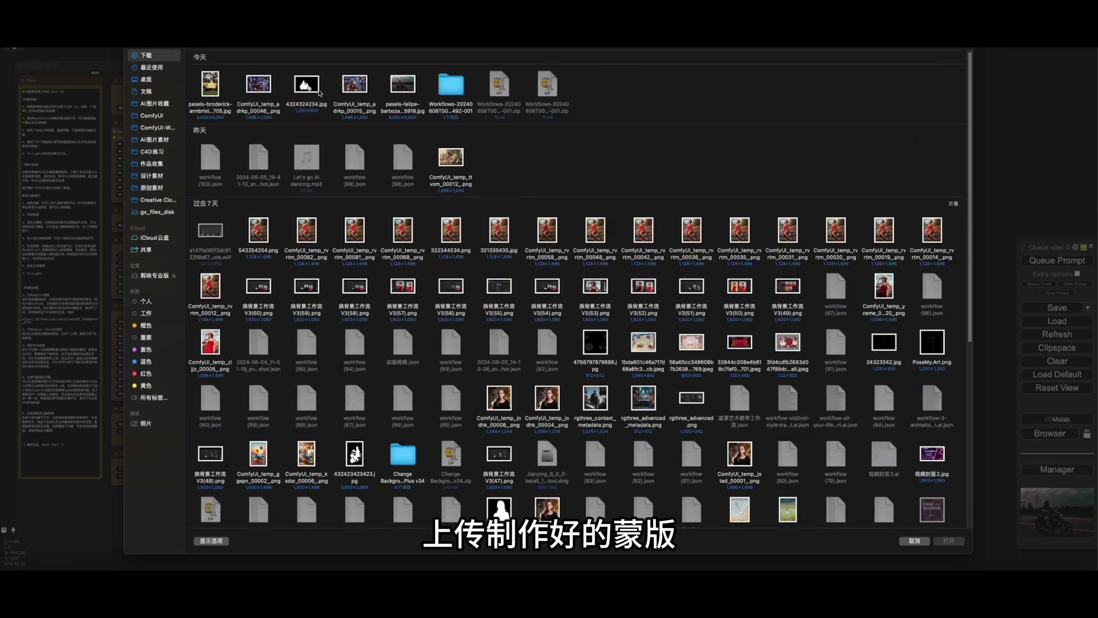
pyautogui.doubleClick(458, 509)
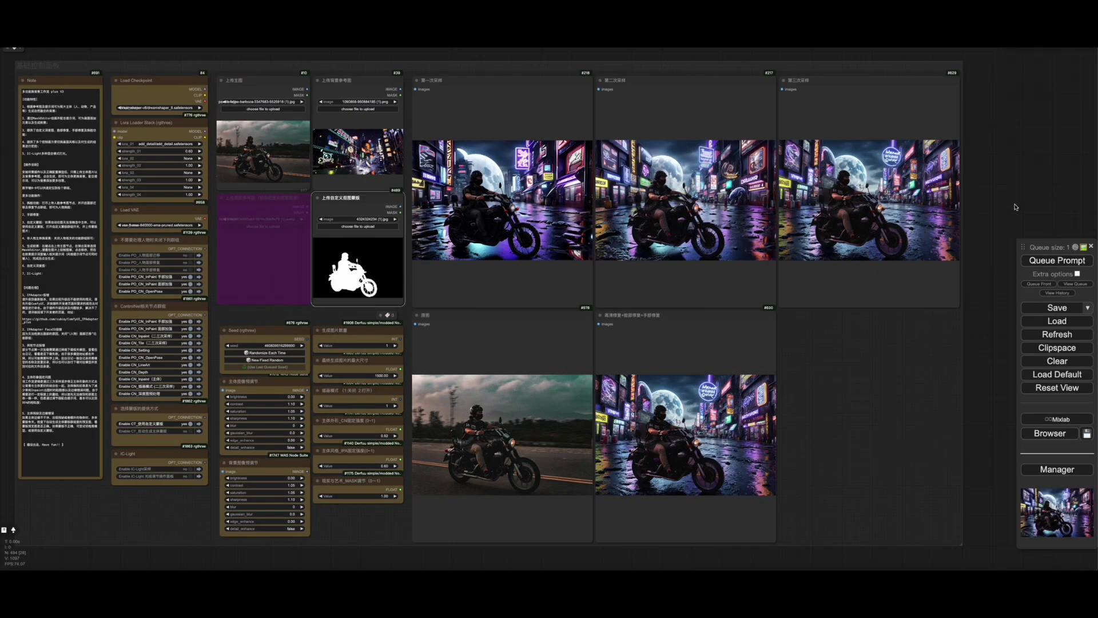
pyautogui.scroll(5, 985, 290)
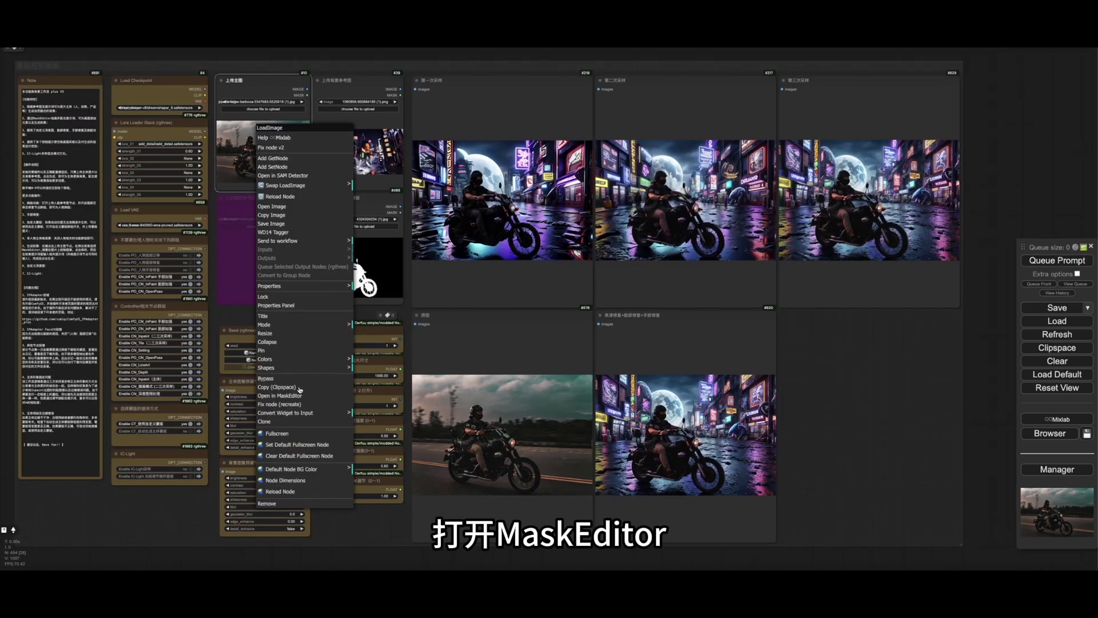
# Paint white flame shapes over the motorcycle's wheels and body and save the mask to the node
pyautogui.click(360, 282)
pyautogui.scroll(1, 549, 278)
pyautogui.moveTo(355, 423)
pyautogui.mouseDown()
pyautogui.moveTo(376, 470)
pyautogui.moveTo(313, 417)
pyautogui.moveTo(371, 470)
pyautogui.moveTo(367, 437)
pyautogui.moveTo(376, 445)
pyautogui.moveTo(400, 414)
pyautogui.moveTo(334, 319)
pyautogui.moveTo(355, 354)
pyautogui.moveTo(392, 271)
pyautogui.moveTo(382, 325)
pyautogui.moveTo(626, 406)
pyautogui.moveTo(653, 486)
pyautogui.moveTo(594, 494)
pyautogui.moveTo(572, 397)
pyautogui.moveTo(532, 441)
pyautogui.moveTo(547, 343)
pyautogui.moveTo(382, 274)
pyautogui.moveTo(357, 330)
pyautogui.moveTo(527, 432)
pyautogui.moveTo(659, 443)
pyautogui.moveTo(367, 399)
pyautogui.mouseUp()
pyautogui.scroll(1, 547, 345)
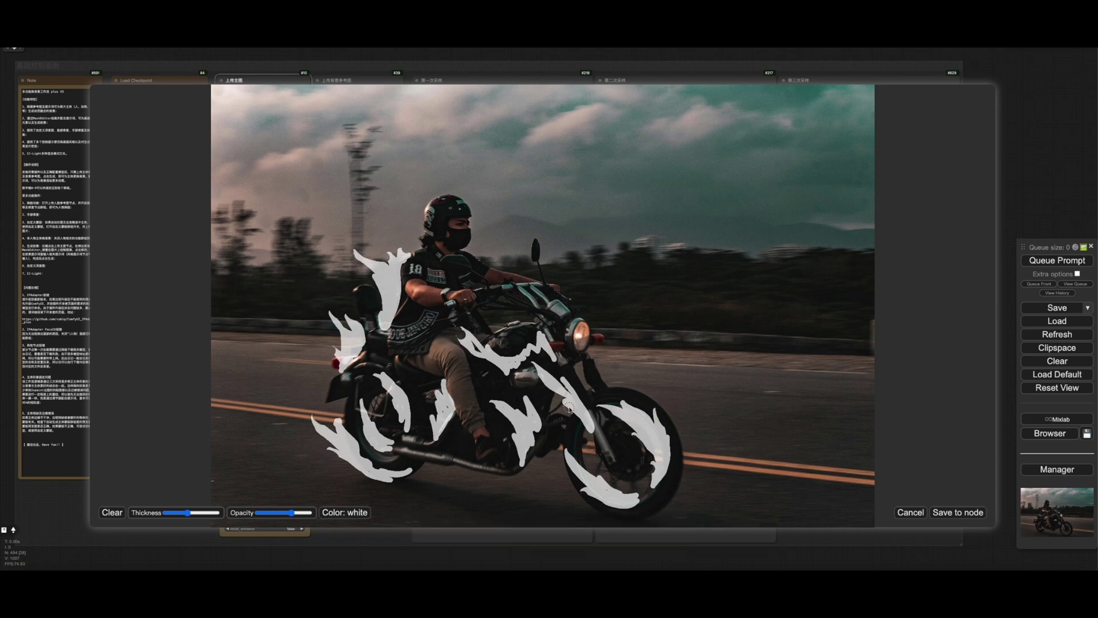
pyautogui.click(958, 511)
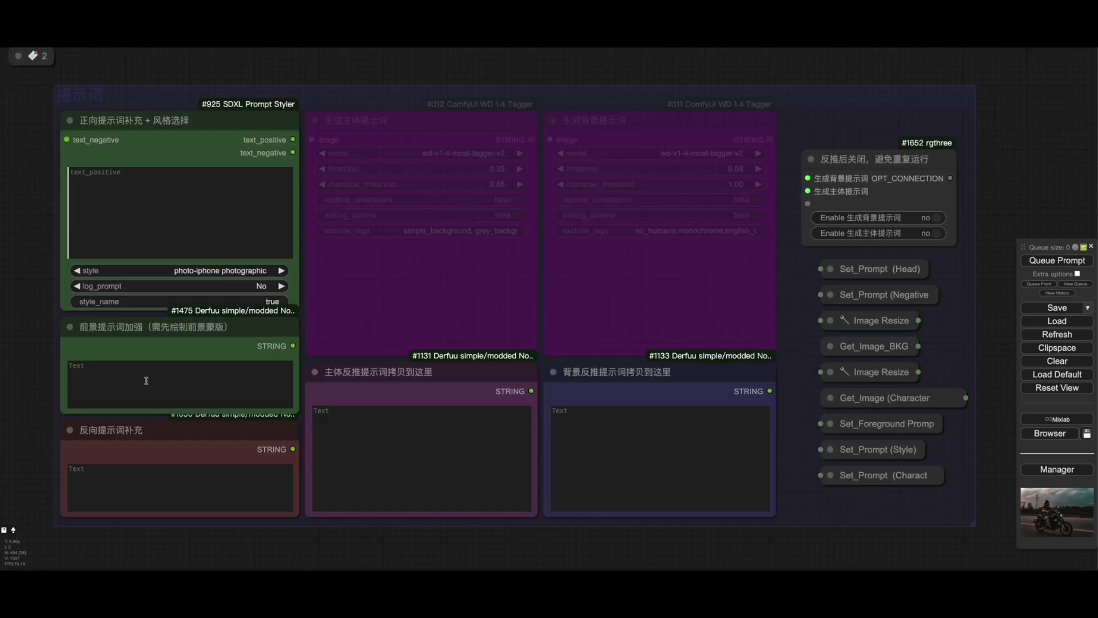
pyautogui.click(146, 380)
# Enter 'fire, burn' as the foreground prompt and weight it to (fire, burn:1.2)
pyautogui.write('fir')
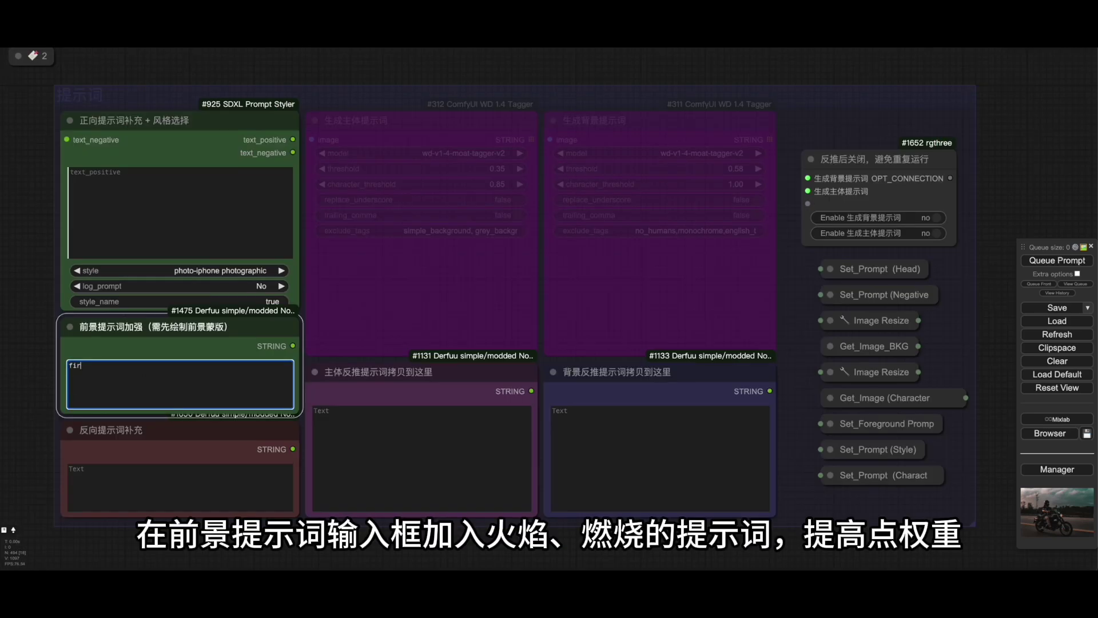
pyautogui.write('e, burn')
pyautogui.hotkey('ctrl', 'a')
pyautogui.hotkey('ctrl', 'Up')
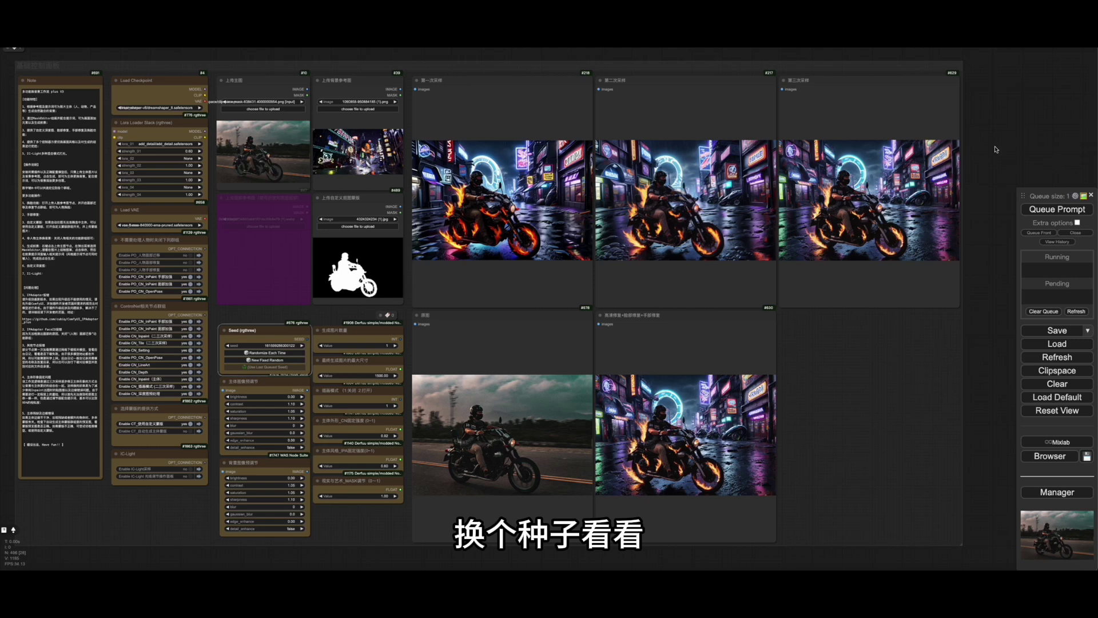
# Queue the flame render, repaint the mask as low ground waves, and change the prompt word to sand
pyautogui.hotkey('ctrl', 'Return')
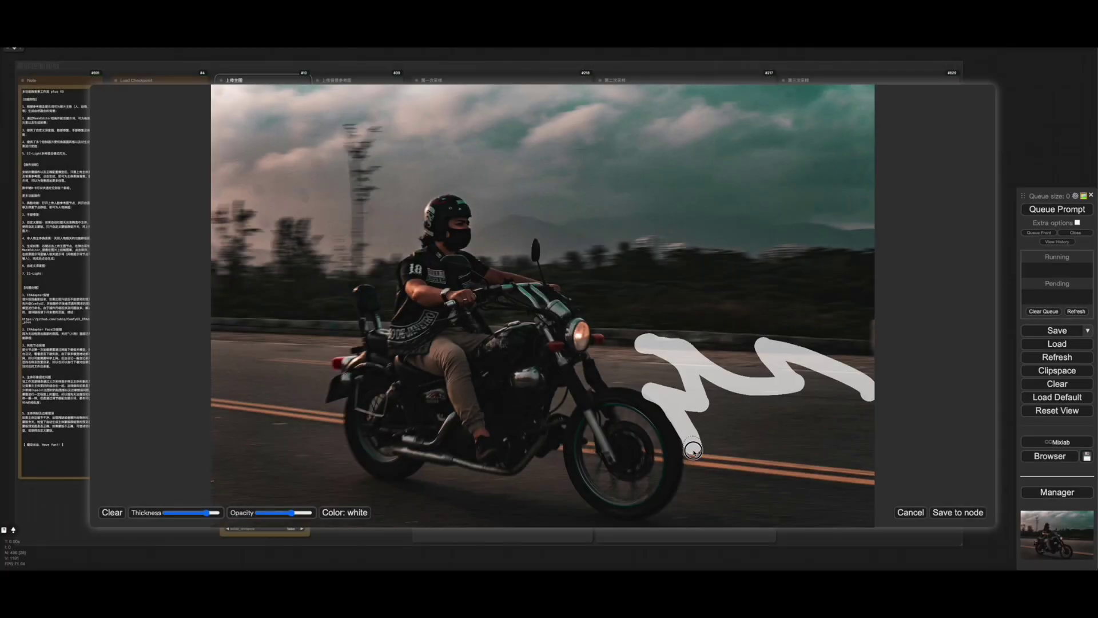
pyautogui.moveTo(694, 448)
pyautogui.mouseDown()
pyautogui.moveTo(314, 410)
pyautogui.moveTo(410, 456)
pyautogui.moveTo(689, 513)
pyautogui.moveTo(268, 504)
pyautogui.mouseUp()
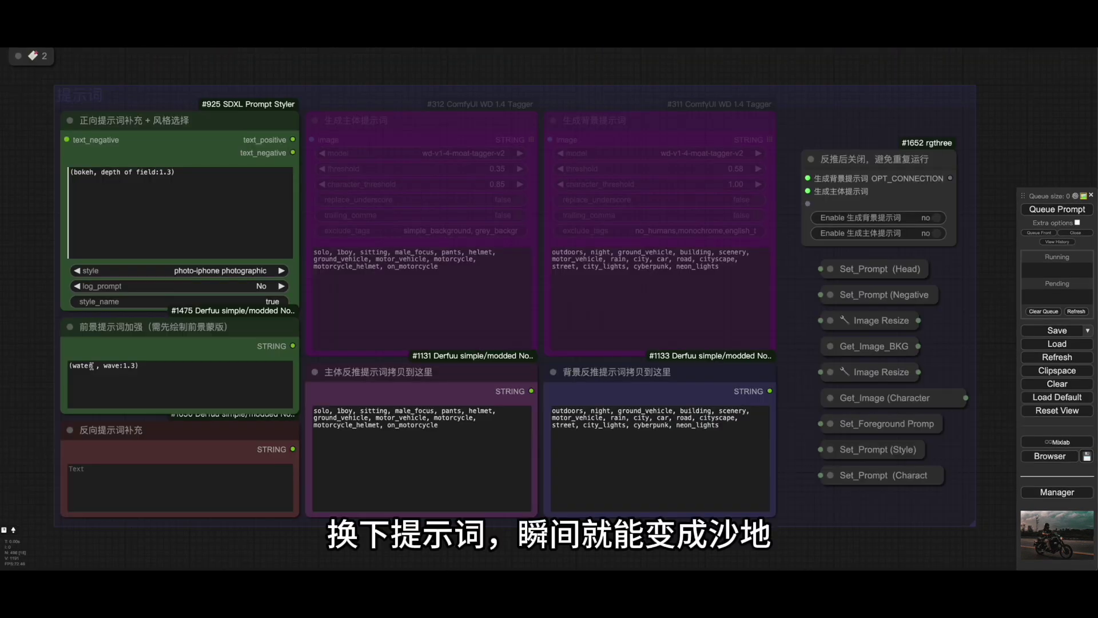
pyautogui.doubleClick(80, 365)
pyautogui.write('sand')
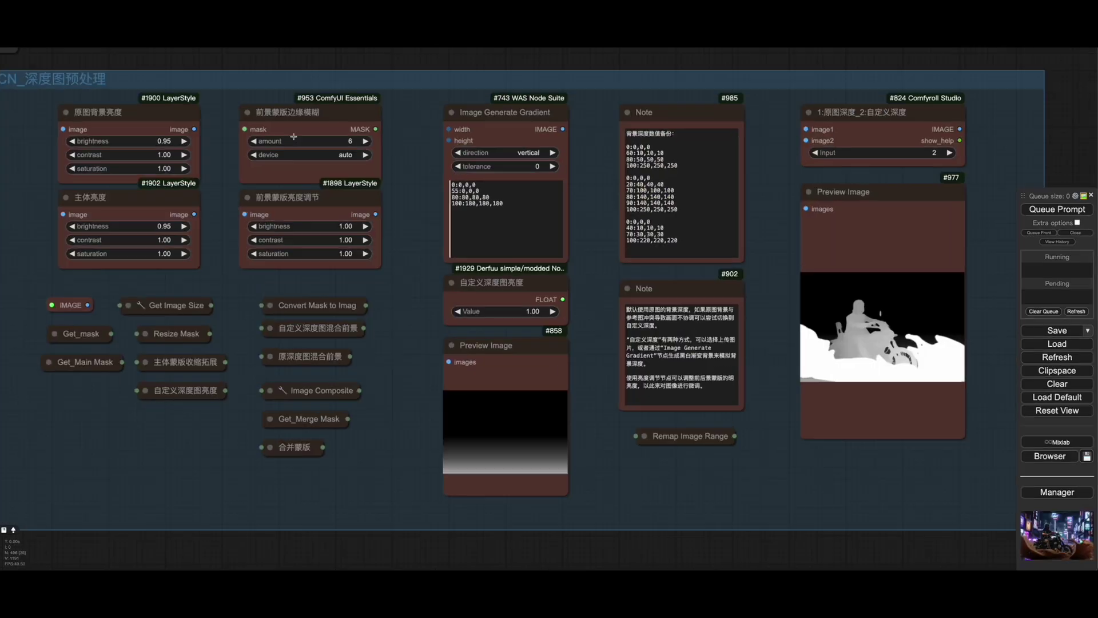
# Set the 前景蒙版边缘模糊 amount to 20 and queue a render
pyautogui.scroll(10, 515, 197)
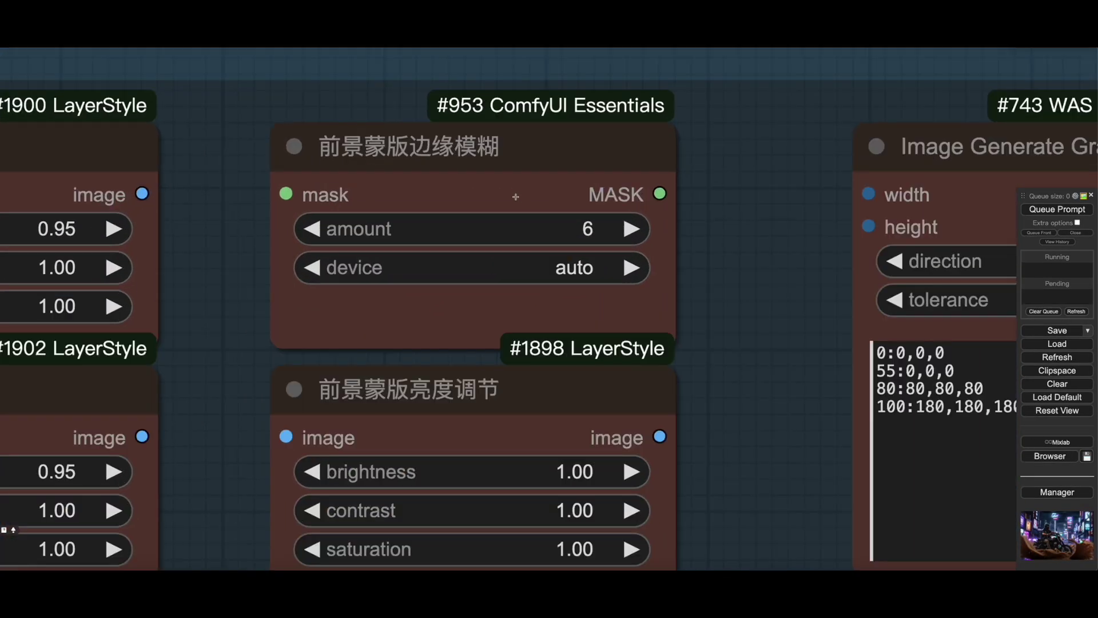
pyautogui.click(377, 226)
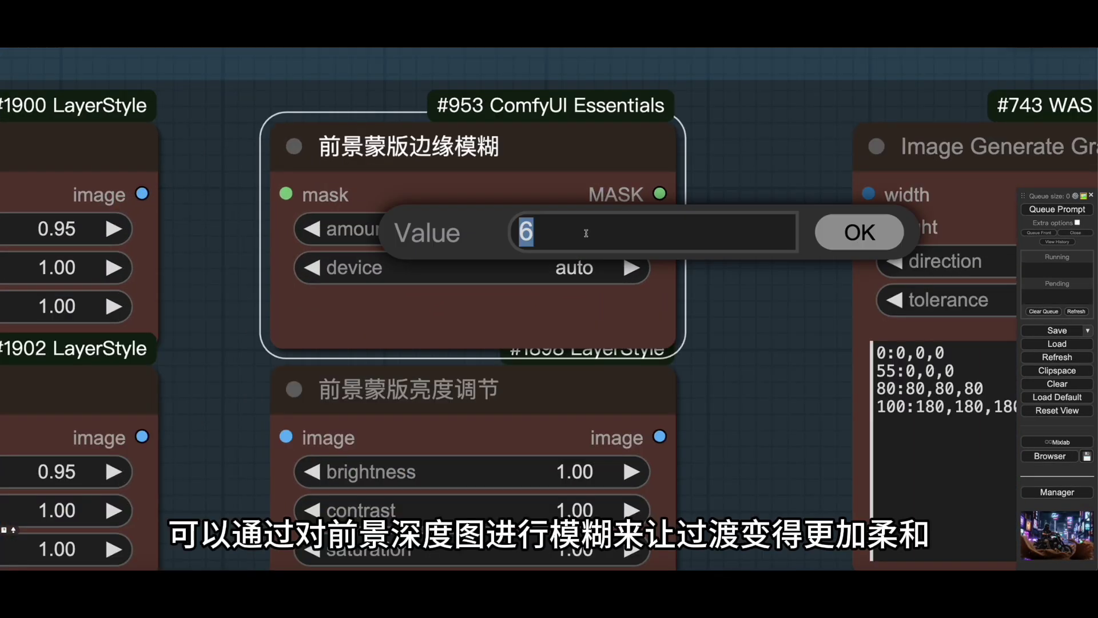
pyautogui.write('20')
pyautogui.press('Return')
pyautogui.hotkey('ctrl', 'Return')
pyautogui.scroll(-3, 734, 189)
pyautogui.scroll(-5, 734, 189)
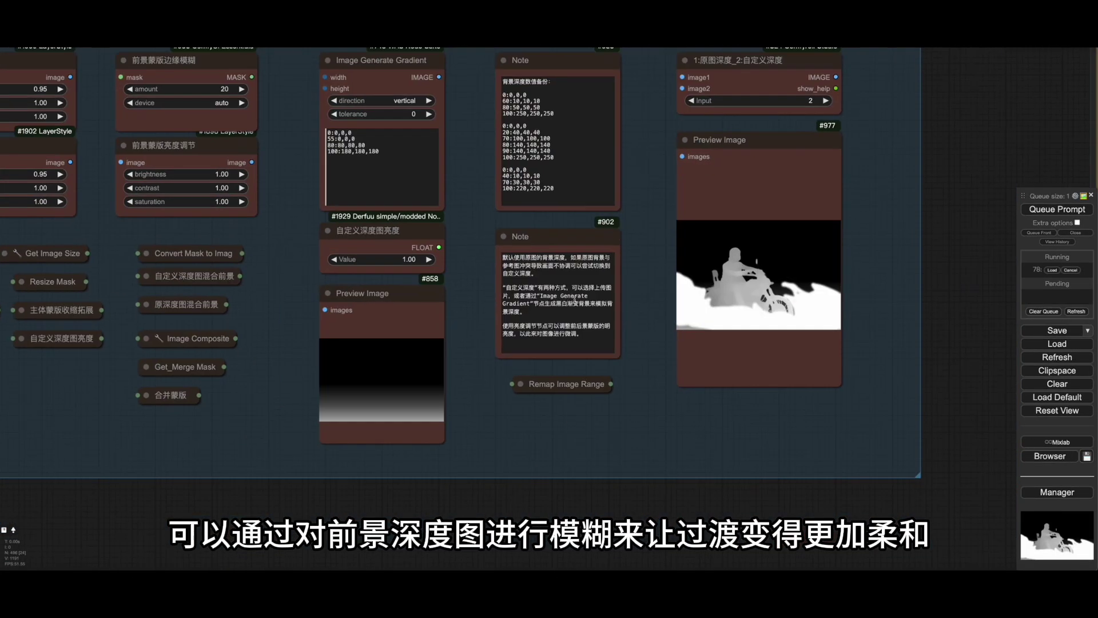
pyautogui.scroll(2, 608, 267)
pyautogui.scroll(-2, 608, 267)
# Raise the foreground mask edge blur amount to 80 and queue again
pyautogui.click(147, 139)
pyautogui.write('80')
pyautogui.press('Return')
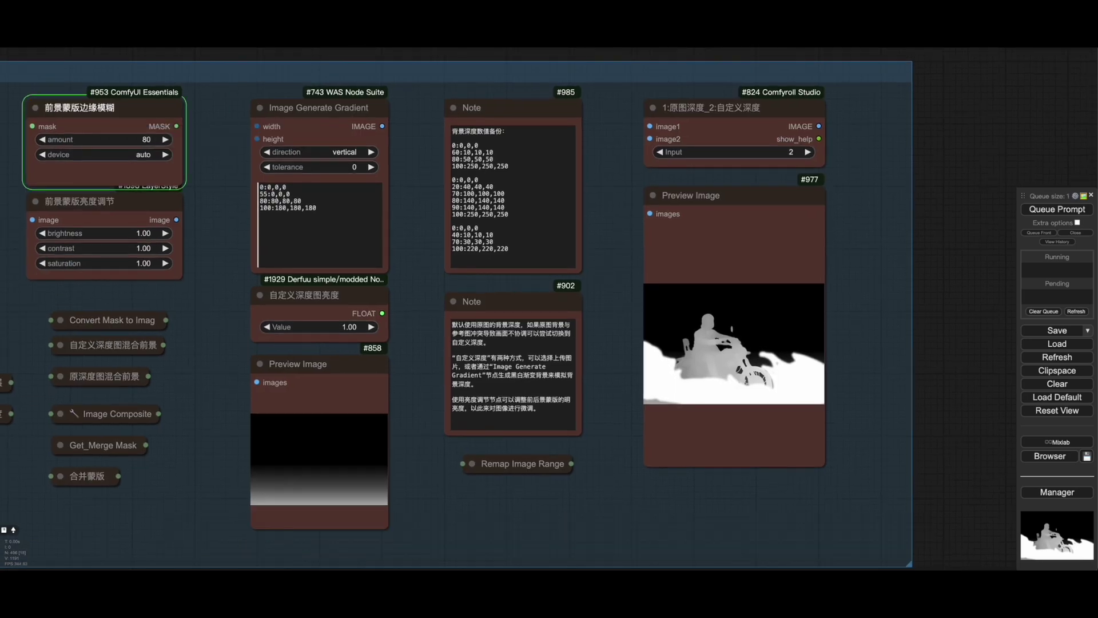
pyautogui.hotkey('ctrl', 'Return')
pyautogui.scroll(5, 772, 390)
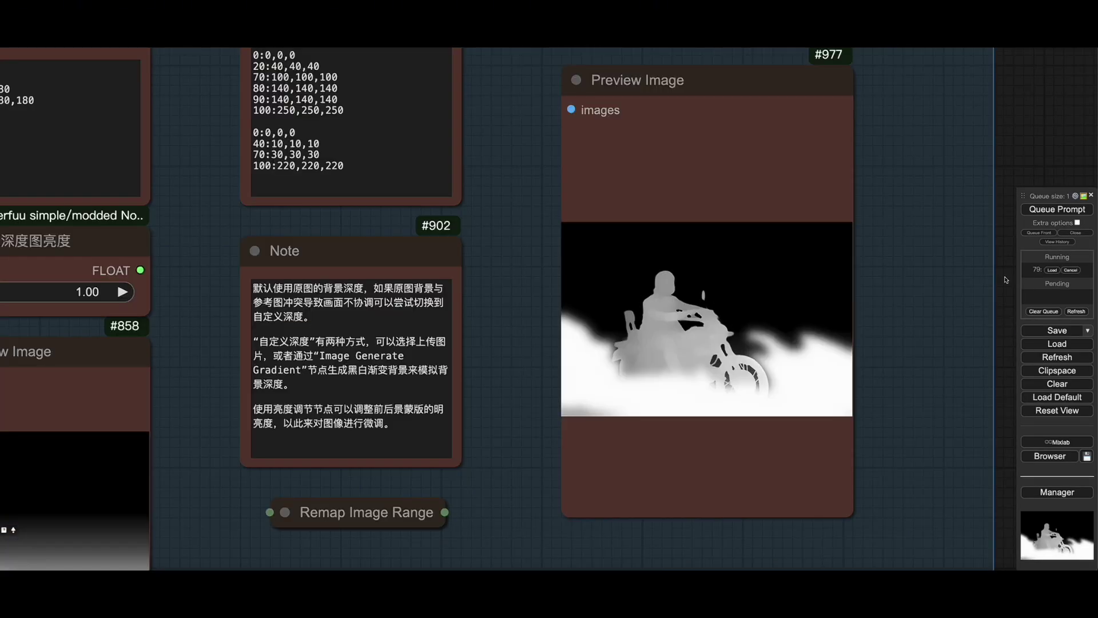